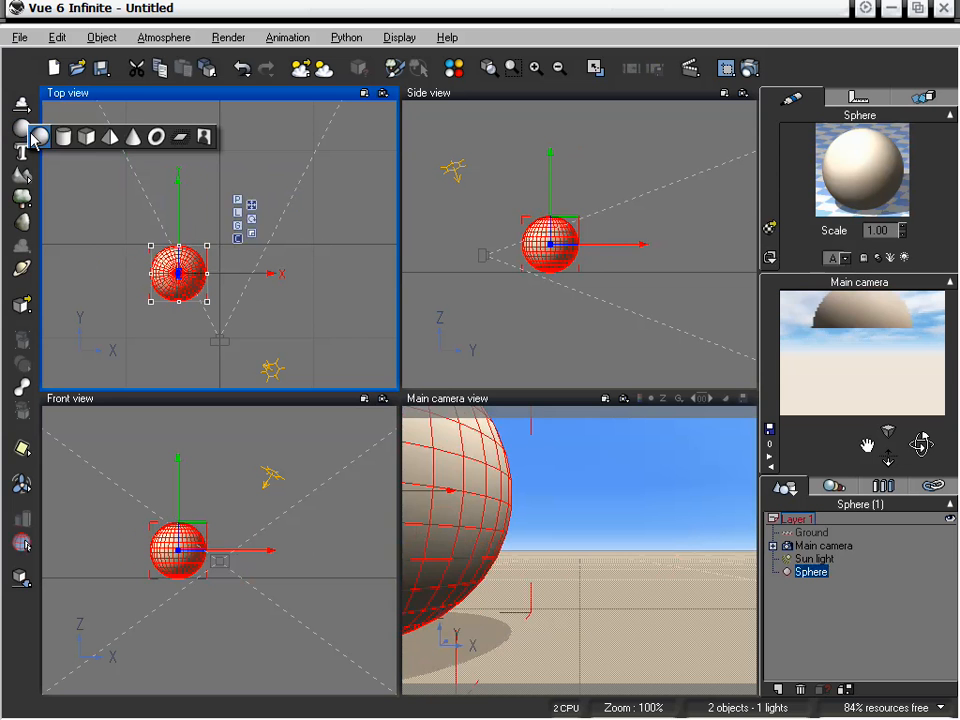
Add a cone to the scene and place it beside the sphere
{"action": "left_click", "coordinate": [131, 143]}
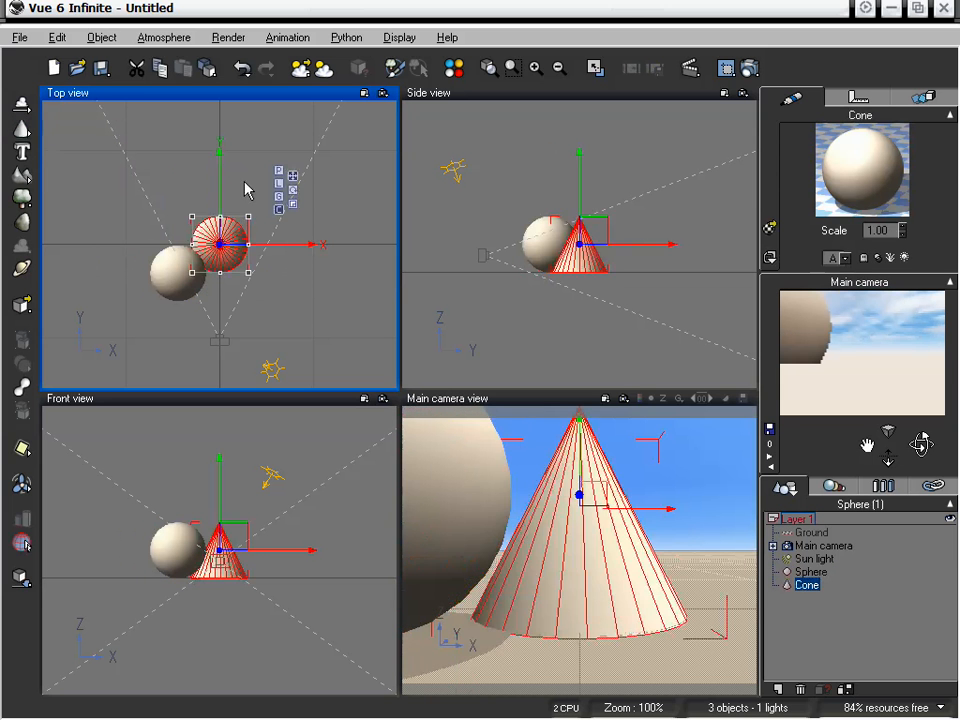
{"action": "left_click_drag", "start_coordinate": [222, 186], "coordinate": [285, 214]}
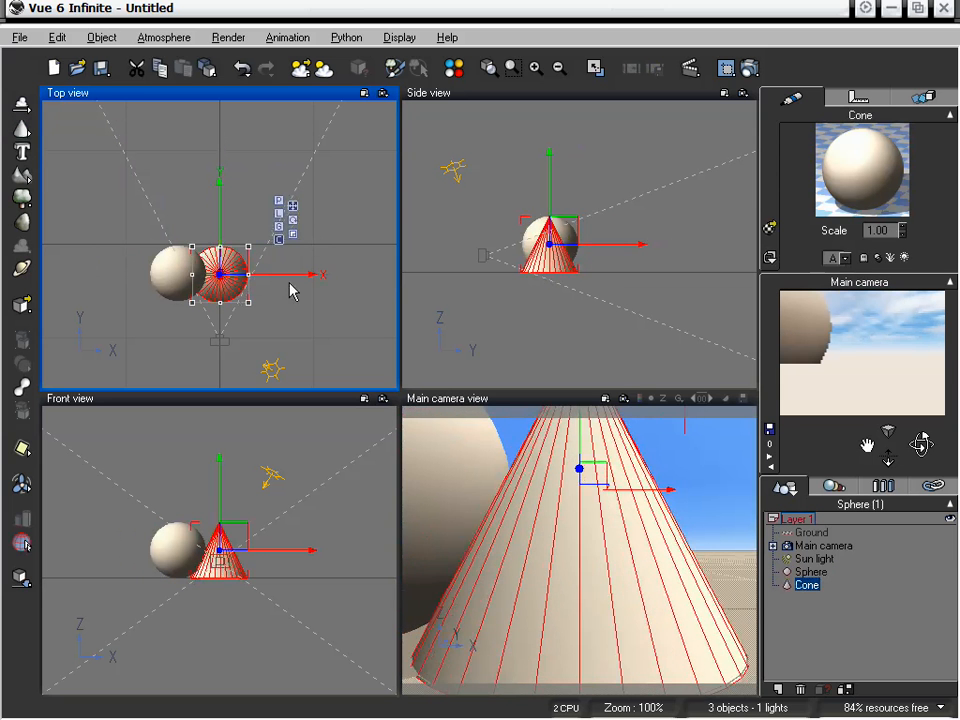
{"action": "left_click_drag", "start_coordinate": [300, 274], "coordinate": [333, 274]}
Add a cube to the scene and place it directly behind the sphere
{"action": "left_click", "coordinate": [22, 129]}
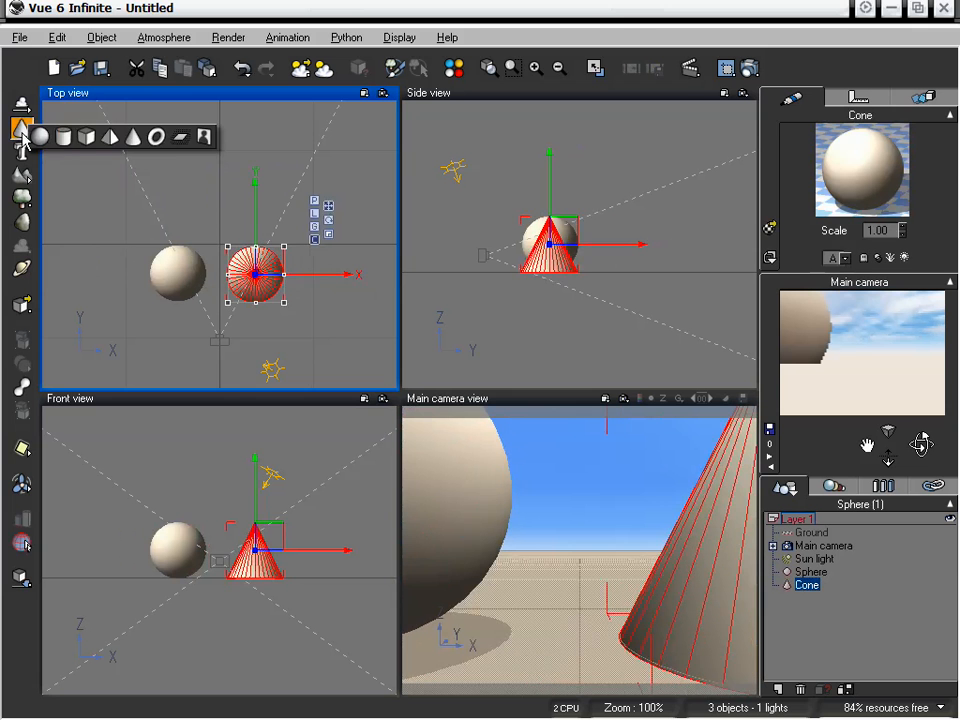
{"action": "left_click", "coordinate": [62, 135]}
{"action": "left_click_drag", "start_coordinate": [213, 220], "coordinate": [223, 154]}
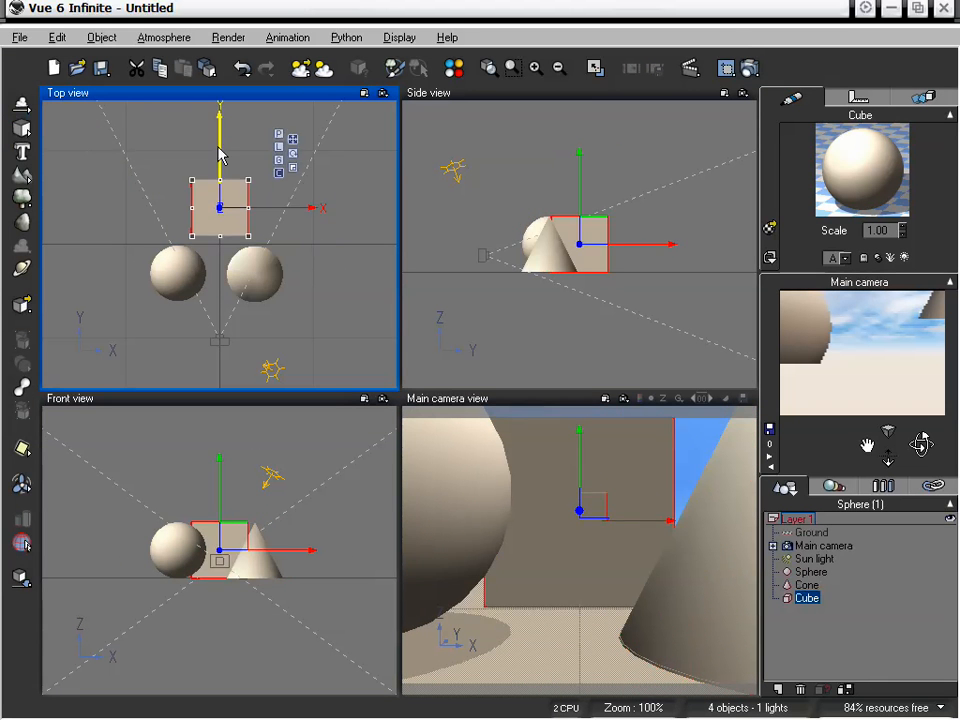
{"action": "left_click_drag", "start_coordinate": [280, 218], "coordinate": [244, 215]}
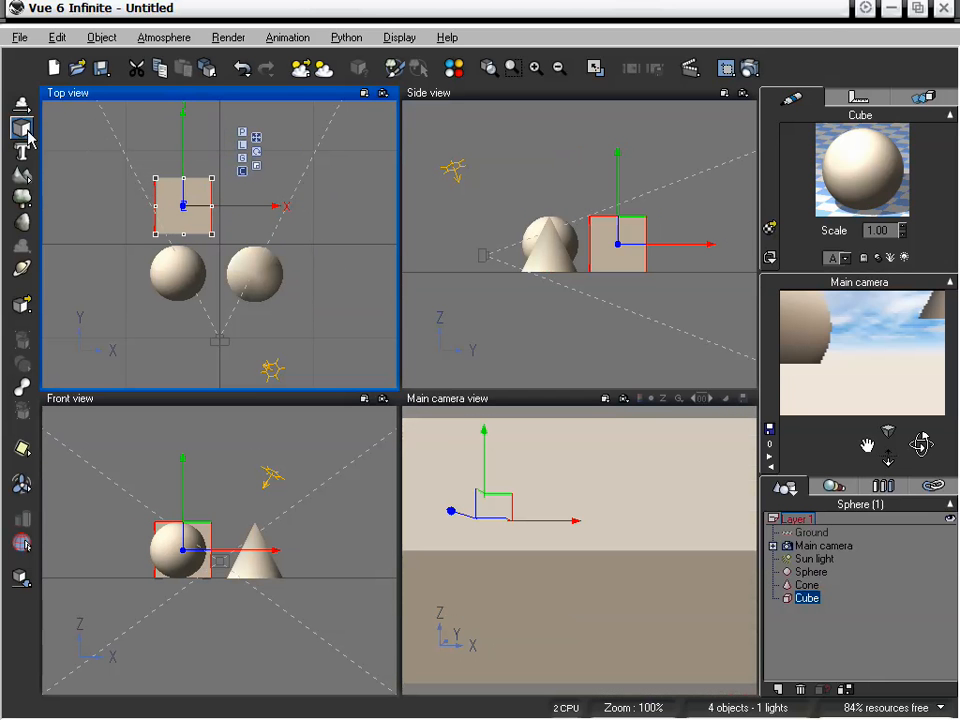
Add a torus, place it behind the cone and rotate it diagonally about the vertical axis
{"action": "left_click", "coordinate": [22, 129]}
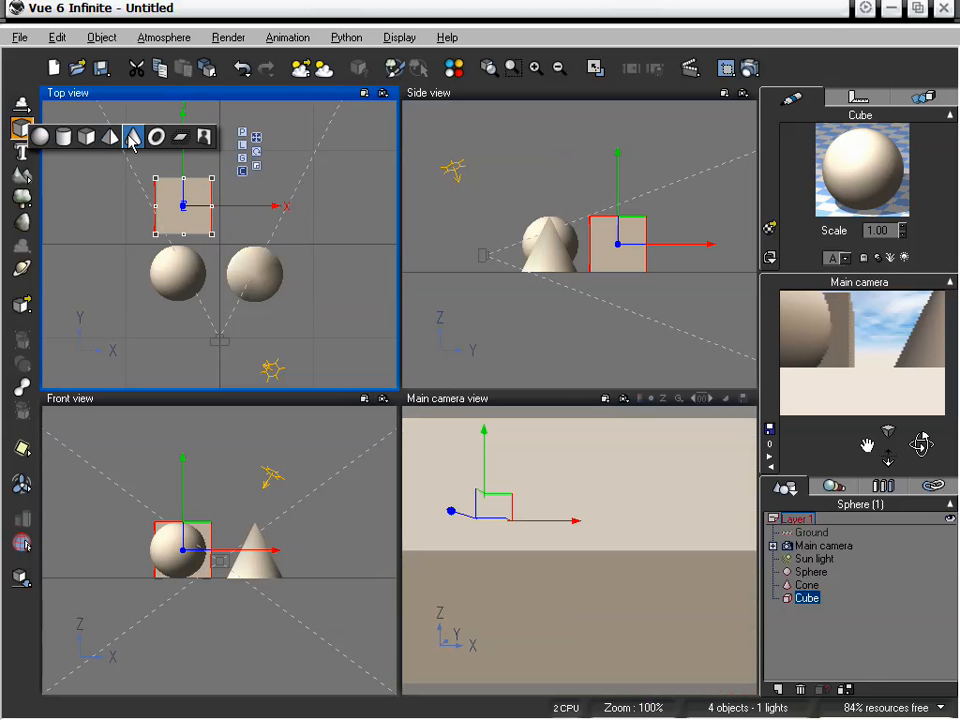
{"action": "left_click", "coordinate": [156, 137]}
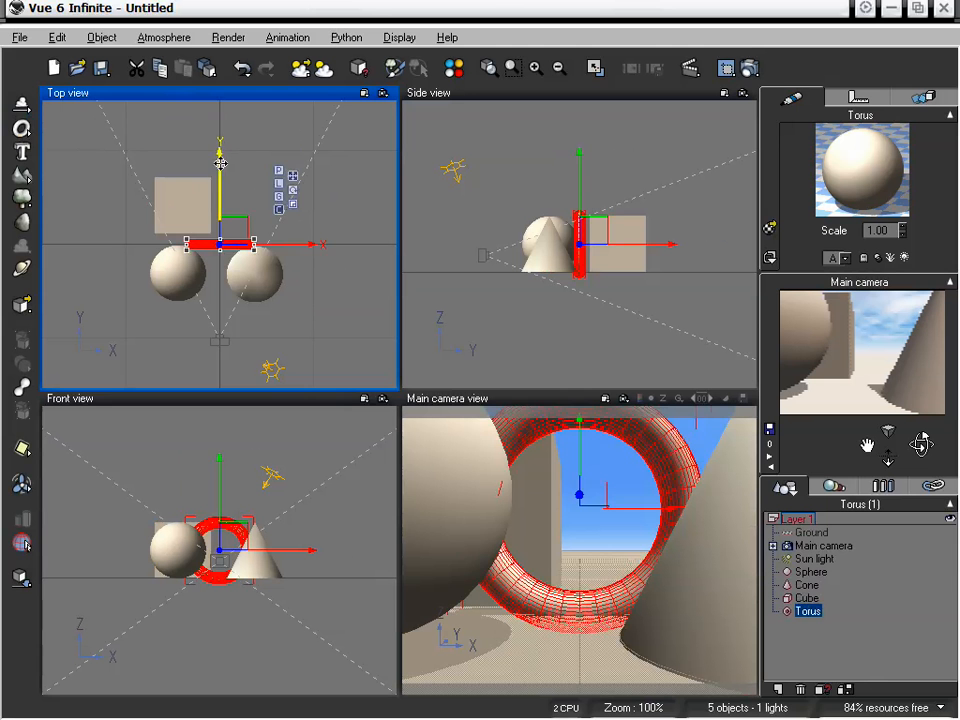
{"action": "left_click_drag", "start_coordinate": [220, 163], "coordinate": [260, 120]}
{"action": "left_click_drag", "start_coordinate": [293, 197], "coordinate": [262, 268]}
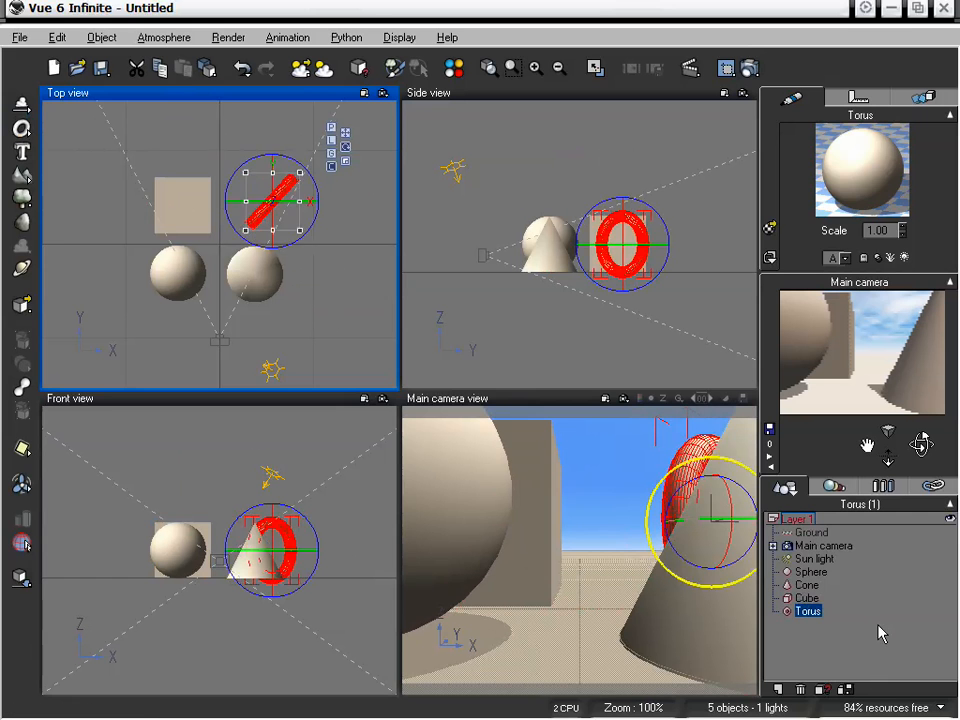
Reposition the main camera to look down on the four objects, and group the sphere, cone, cube and torus
{"action": "left_click", "coordinate": [879, 632]}
{"action": "left_click_drag", "start_coordinate": [866, 444], "coordinate": [867, 443]}
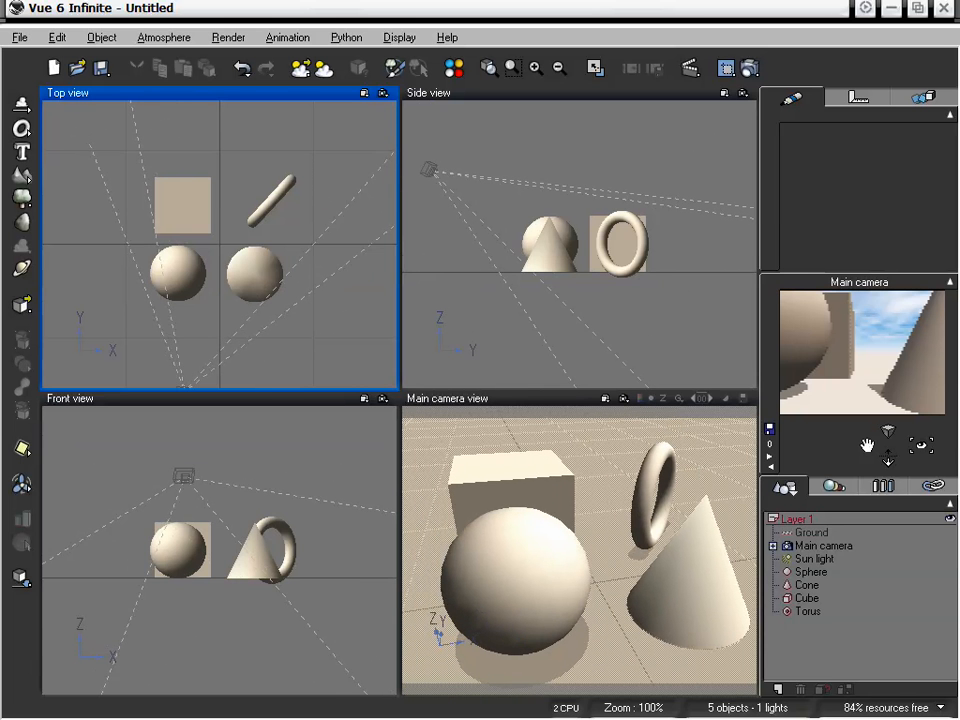
{"action": "left_click", "coordinate": [811, 572]}
{"action": "left_click", "coordinate": [816, 611], "text": "shift"}
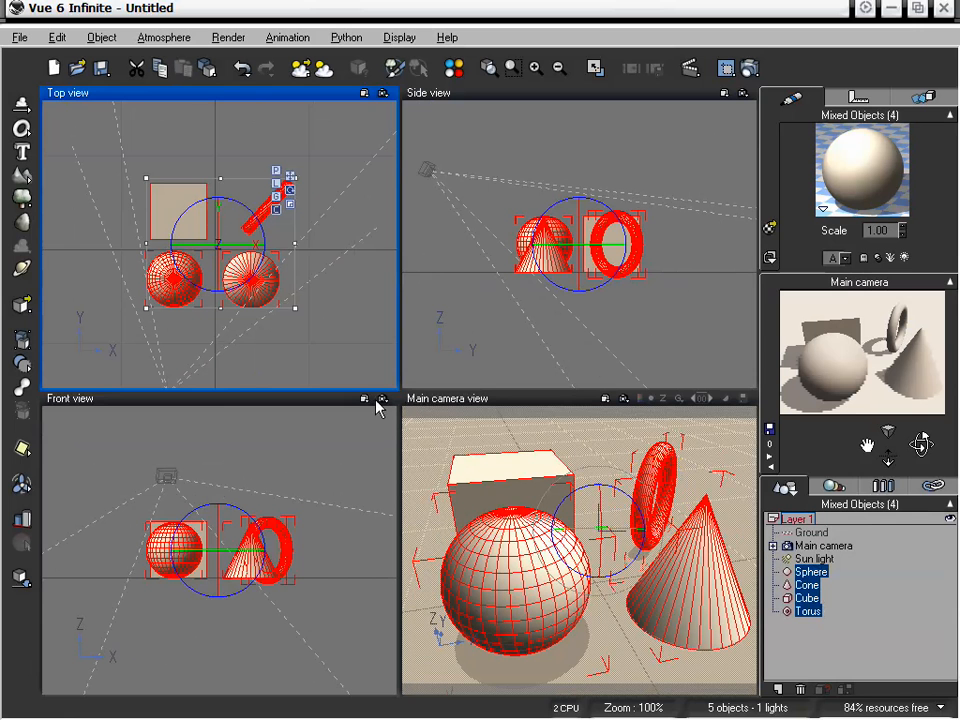
{"action": "left_click", "coordinate": [22, 340]}
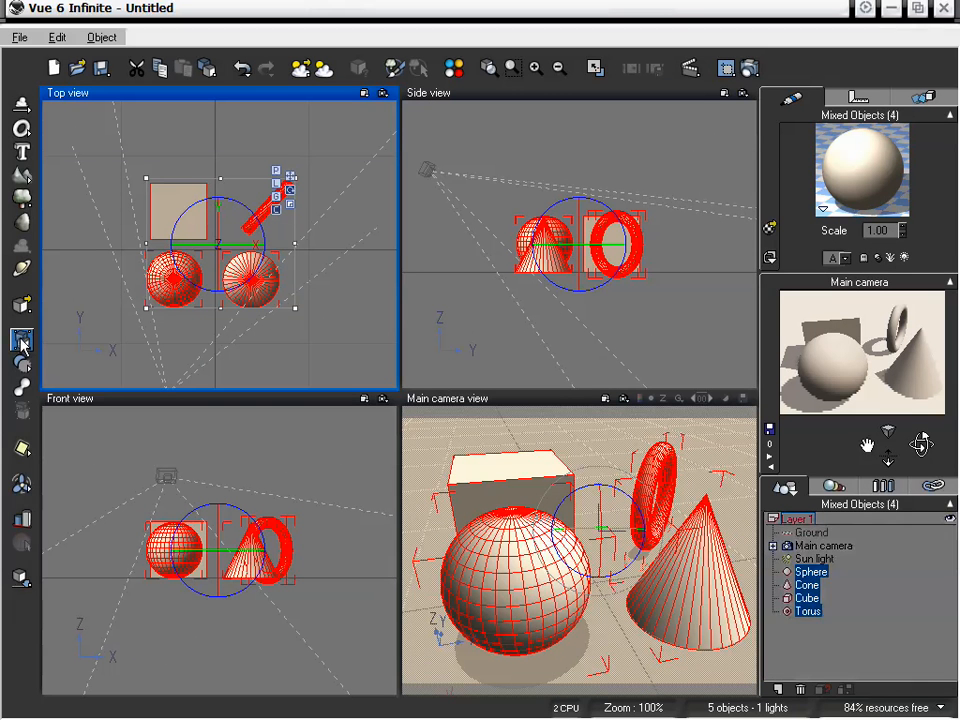
Enable subsurface scattering in the translucency settings of the group's material
{"action": "double_click", "coordinate": [871, 170]}
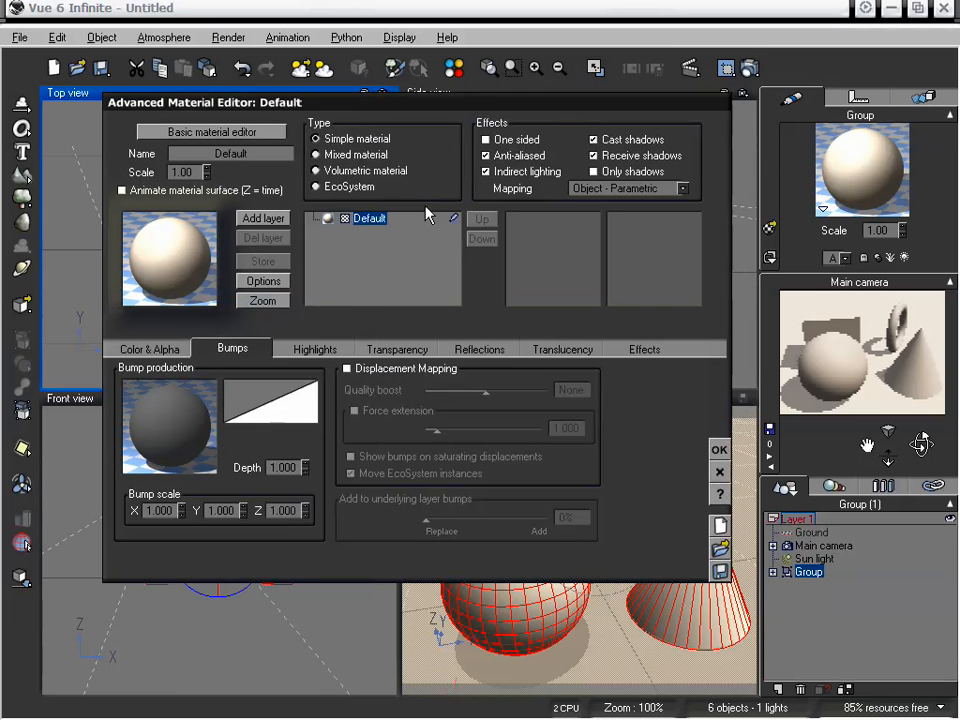
{"action": "left_click", "coordinate": [467, 350]}
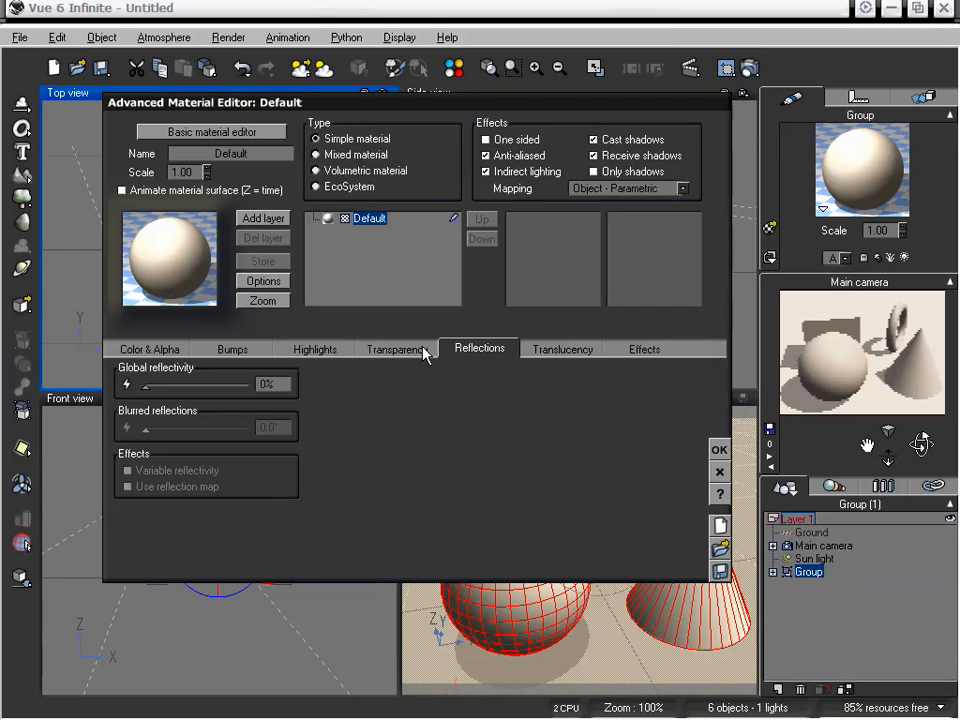
{"action": "left_click", "coordinate": [553, 352]}
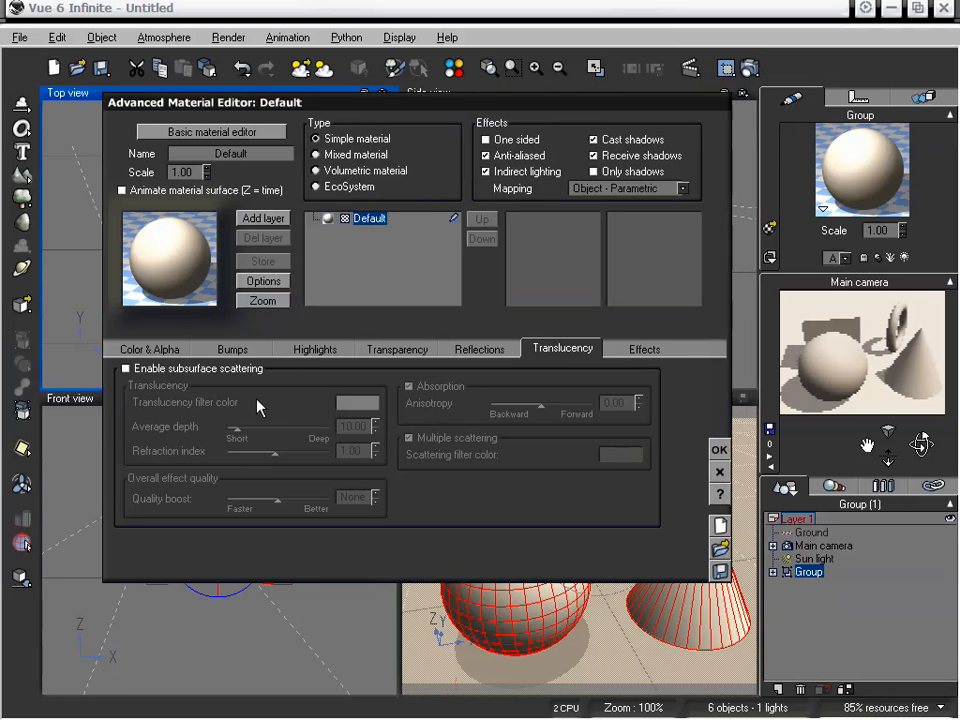
{"action": "left_click", "coordinate": [202, 372]}
{"action": "left_click_drag", "start_coordinate": [400, 101], "coordinate": [331, 90]}
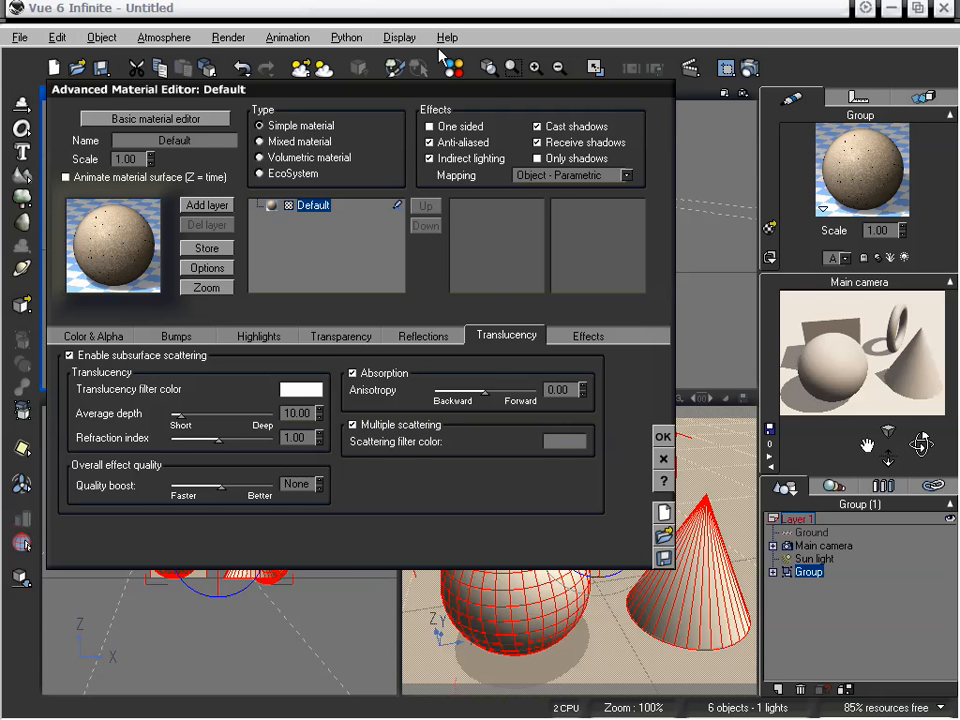
{"action": "left_click_drag", "start_coordinate": [422, 100], "coordinate": [415, 95]}
Change the material's procedural colour to a teal with hue 117, luminance 129 and saturation 117, and accept the material
{"action": "left_click", "coordinate": [87, 331]}
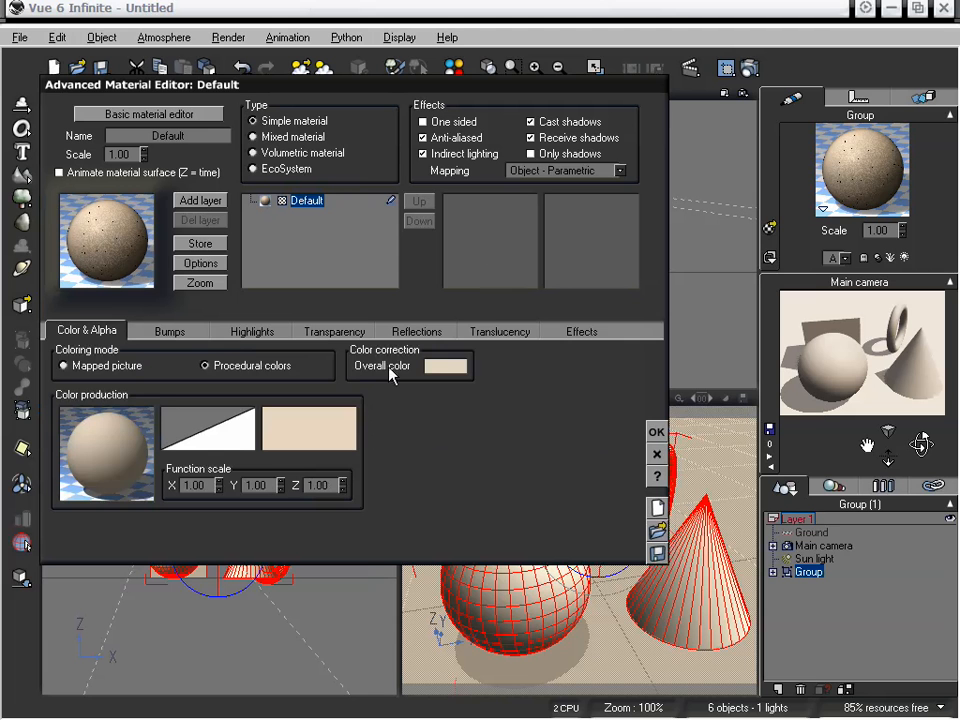
{"action": "right_click", "coordinate": [328, 424]}
{"action": "left_click", "coordinate": [351, 430]}
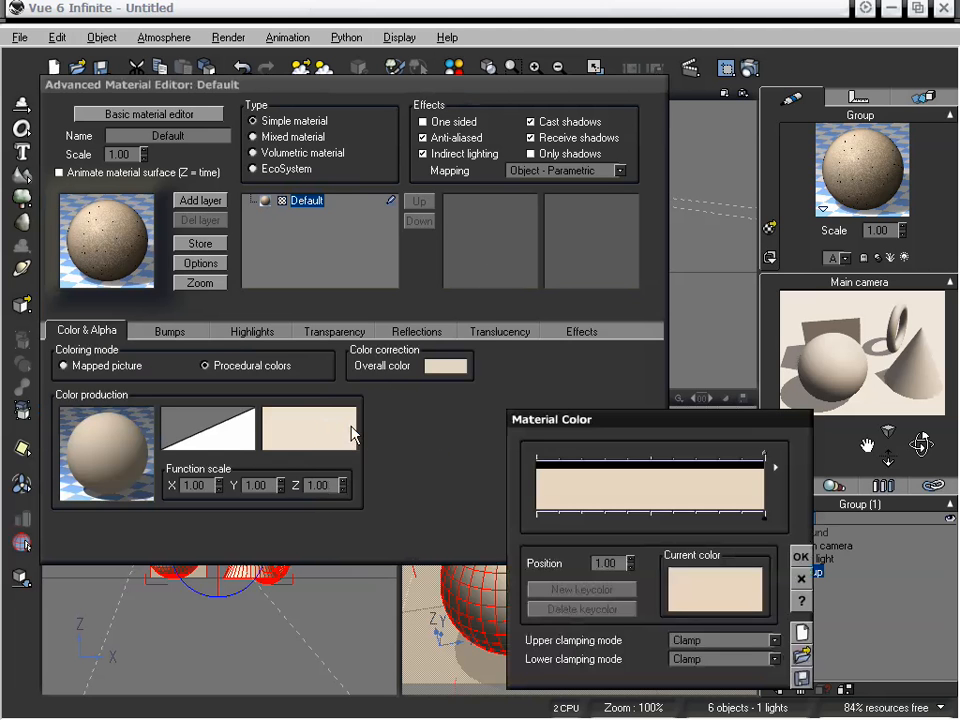
{"action": "left_click_drag", "start_coordinate": [557, 421], "coordinate": [491, 343]}
{"action": "right_click", "coordinate": [651, 508]}
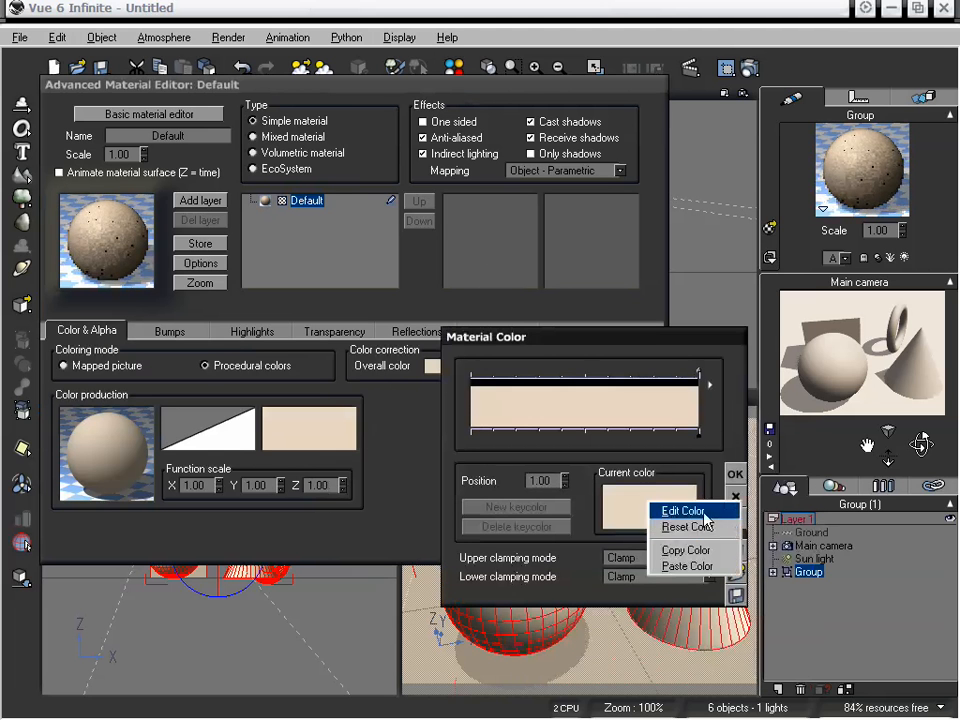
{"action": "left_click", "coordinate": [698, 512]}
{"action": "left_click_drag", "start_coordinate": [776, 165], "coordinate": [818, 183]}
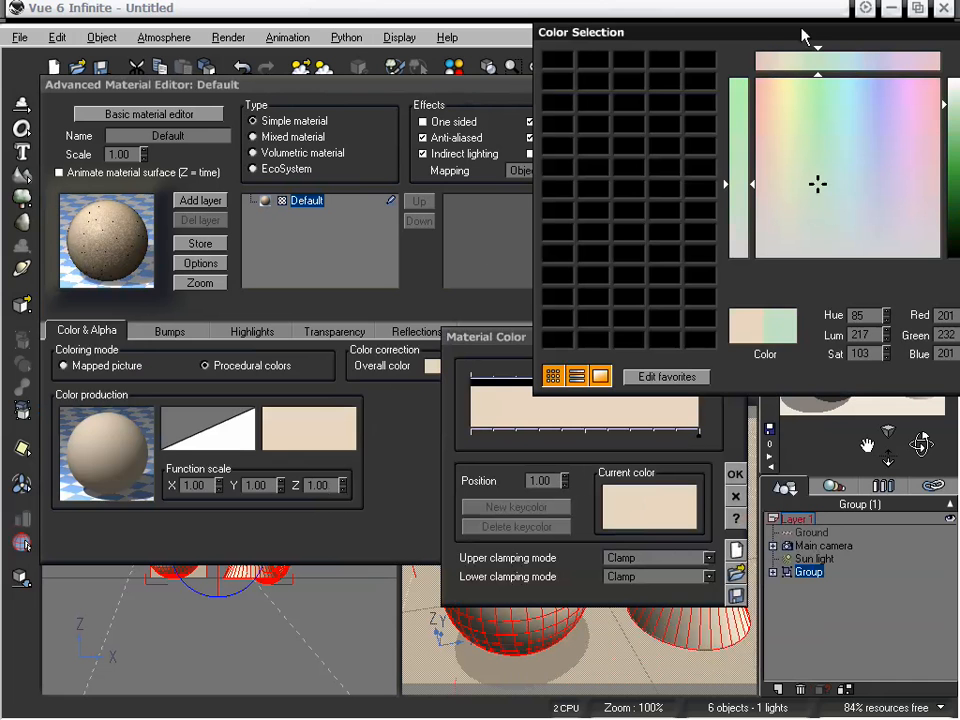
{"action": "left_click_drag", "start_coordinate": [770, 30], "coordinate": [649, 56]}
{"action": "left_click_drag", "start_coordinate": [698, 195], "coordinate": [716, 207]}
{"action": "left_click", "coordinate": [830, 192]}
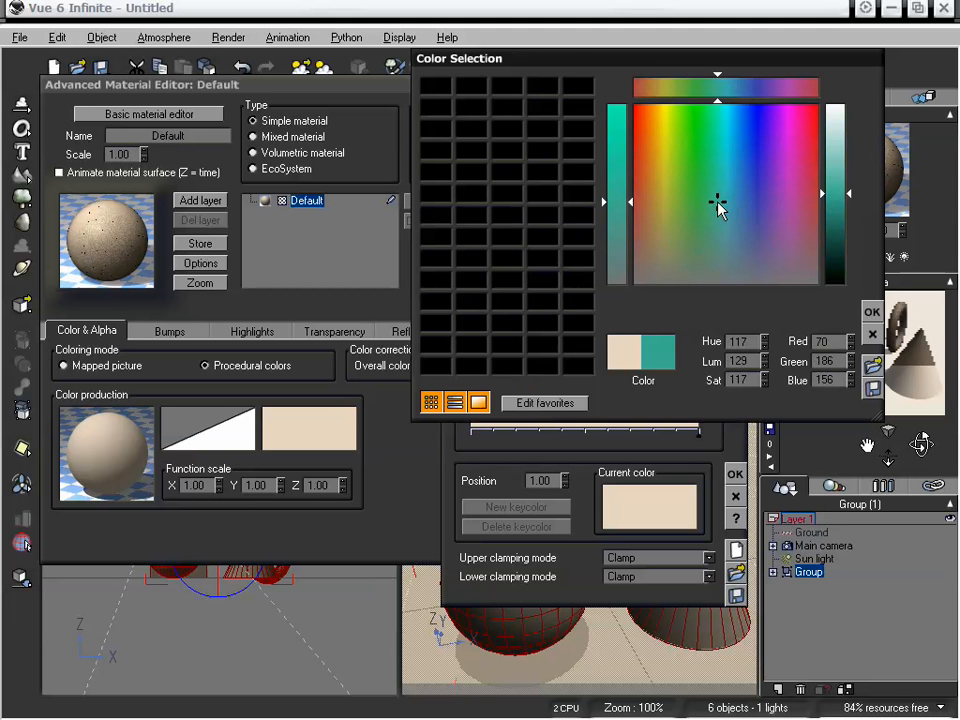
{"action": "left_click", "coordinate": [872, 312]}
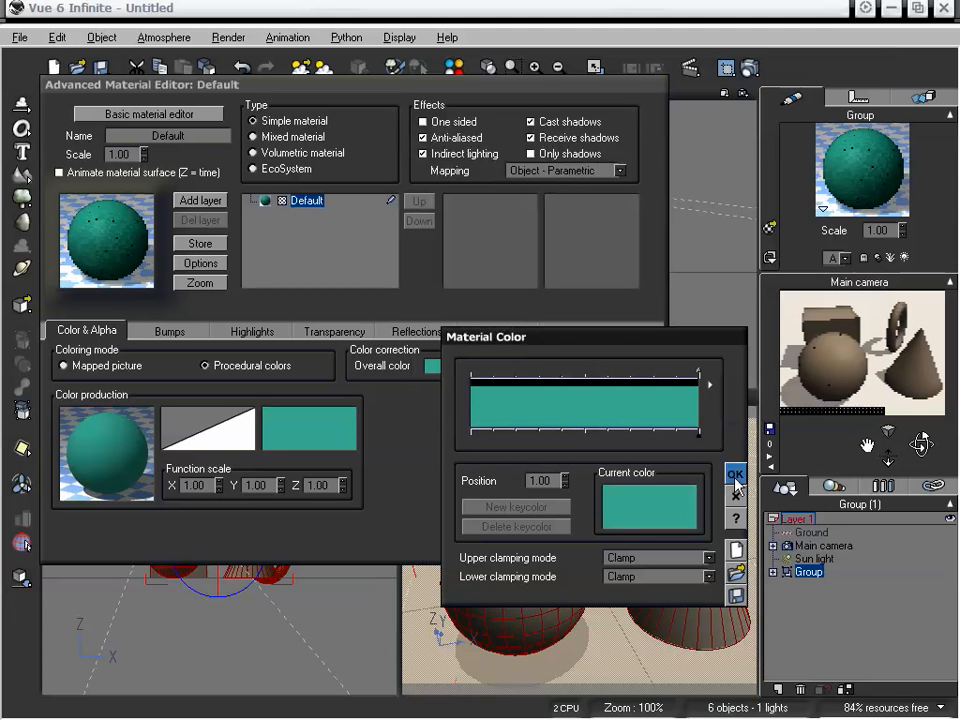
{"action": "left_click", "coordinate": [735, 474]}
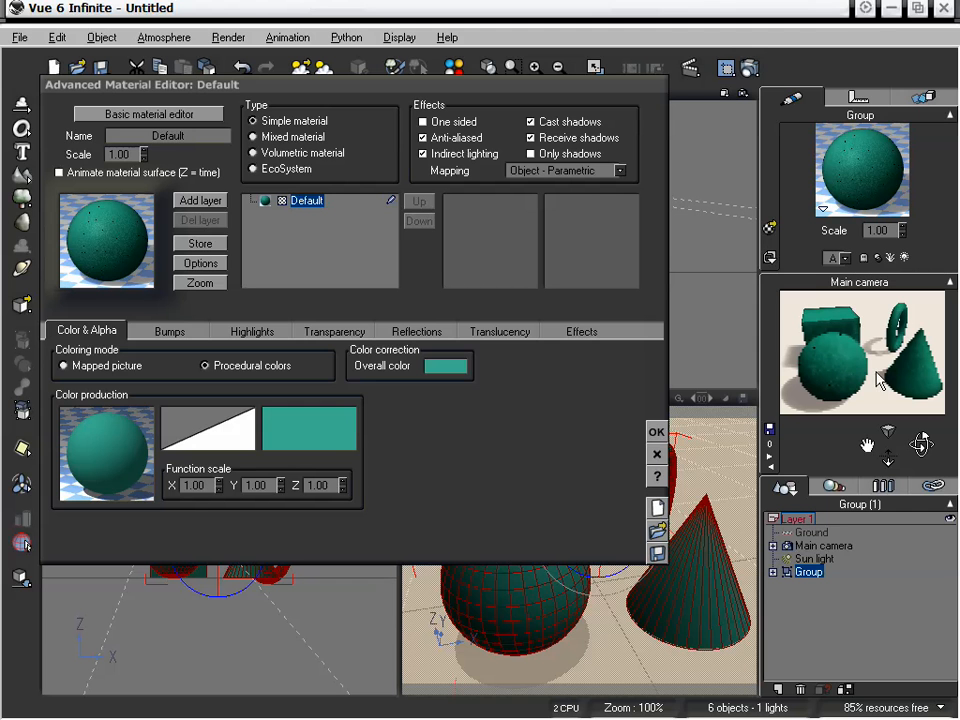
{"action": "mouse_move", "coordinate": [877, 378]}
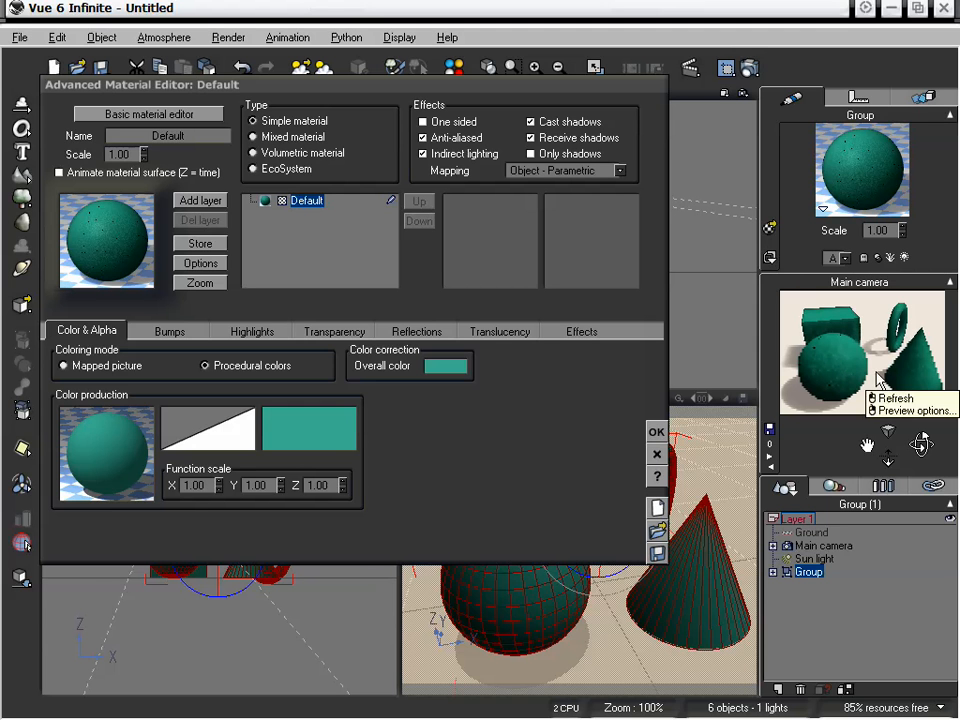
{"action": "left_click", "coordinate": [656, 432]}
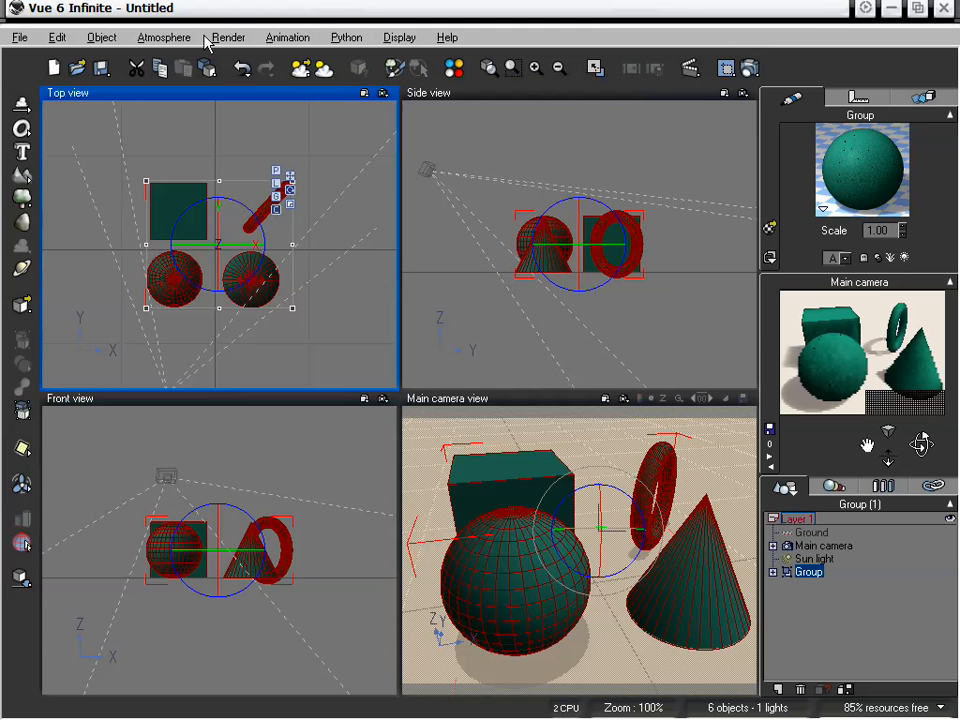
Set the atmosphere's light balance to 100% sunlight and its ambient light to 100% from sky
{"action": "left_click", "coordinate": [155, 37]}
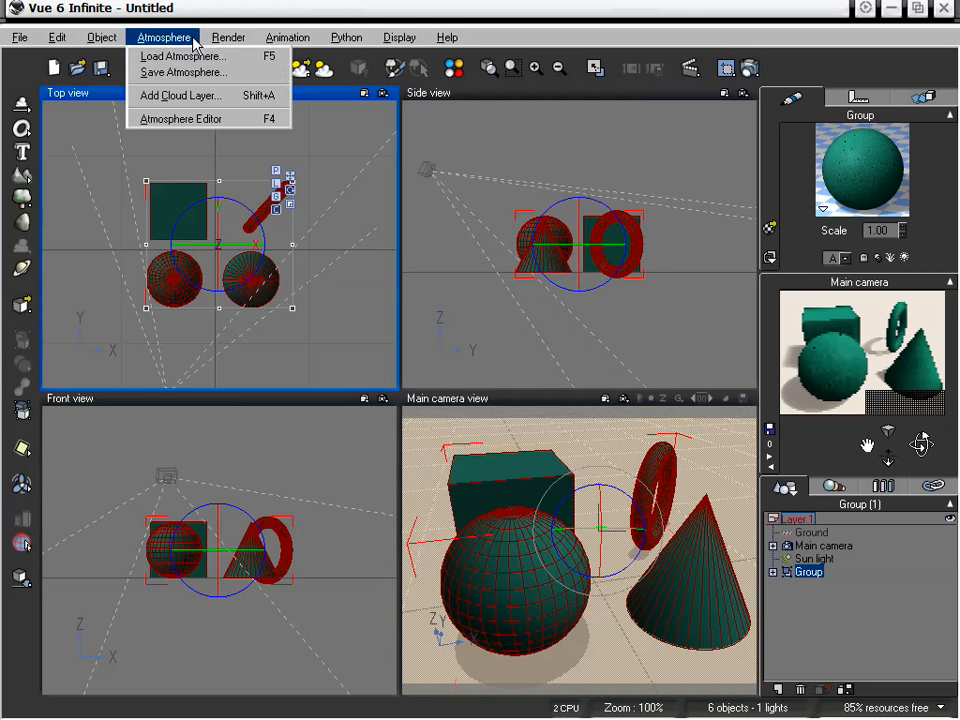
{"action": "left_click", "coordinate": [188, 119]}
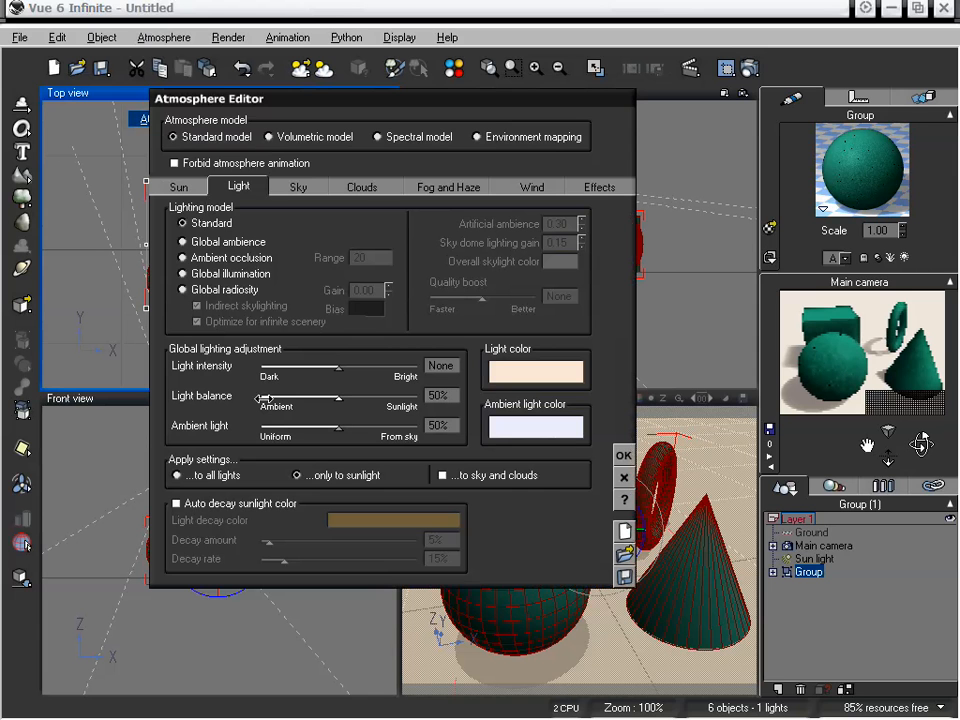
{"action": "mouse_move", "coordinate": [341, 402]}
{"action": "left_mouse_down"}
{"action": "mouse_move", "coordinate": [281, 397]}
{"action": "mouse_move", "coordinate": [356, 398]}
{"action": "left_mouse_up"}
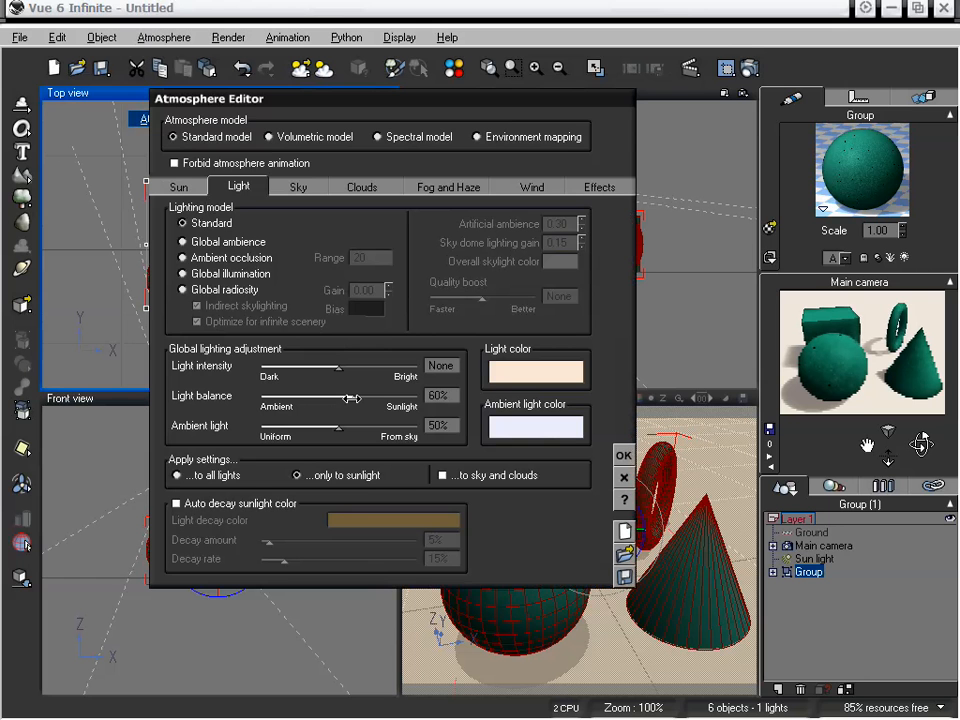
{"action": "left_click_drag", "start_coordinate": [357, 398], "coordinate": [418, 413]}
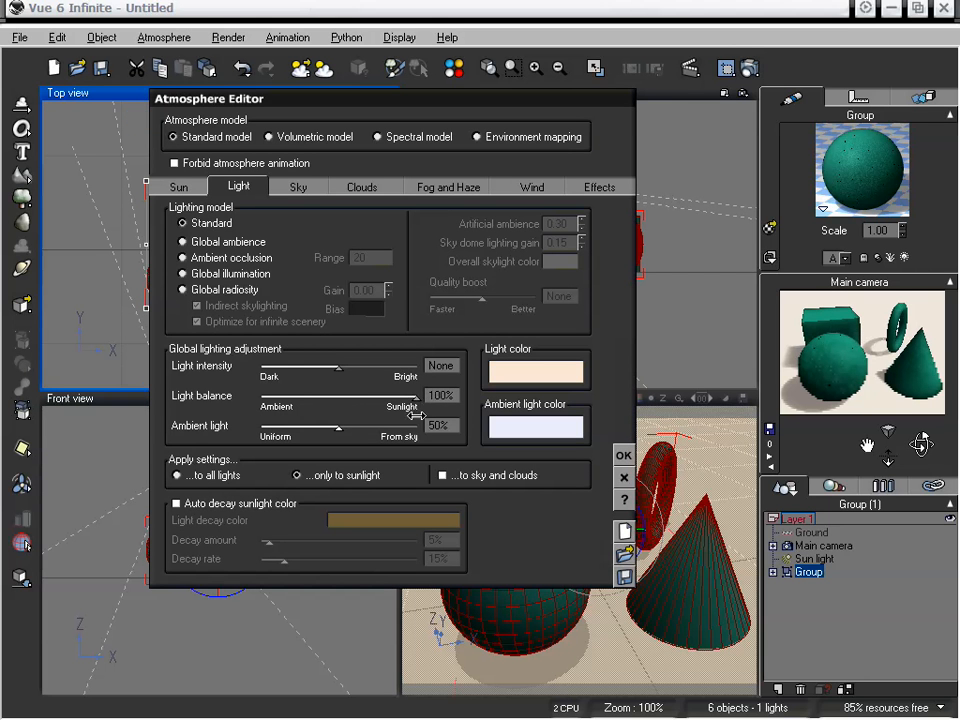
{"action": "left_click_drag", "start_coordinate": [343, 427], "coordinate": [424, 425]}
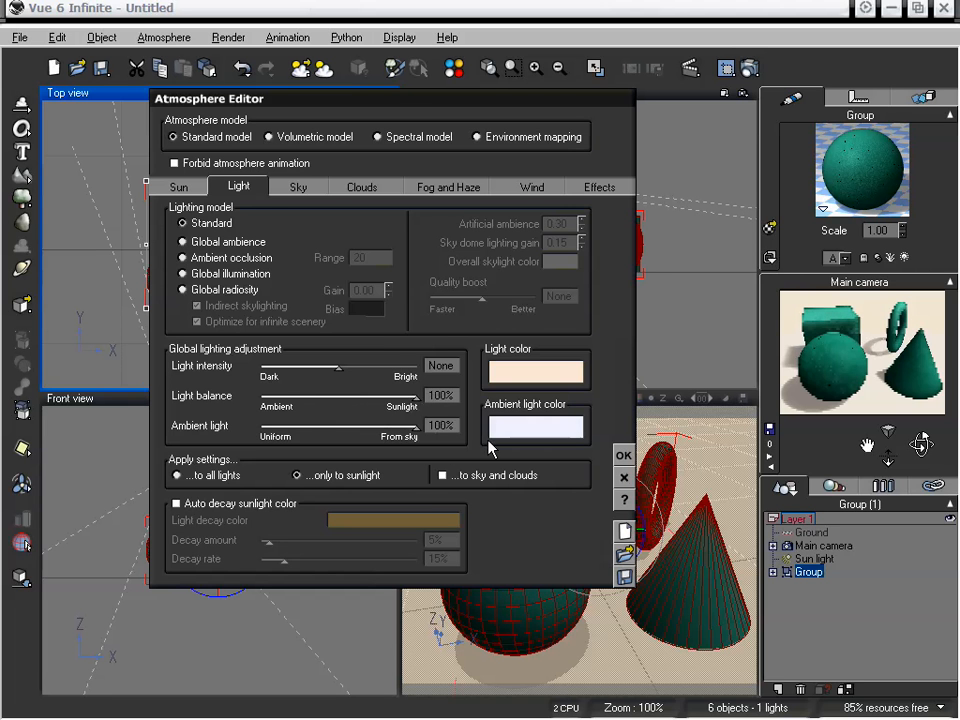
{"action": "left_click", "coordinate": [623, 456]}
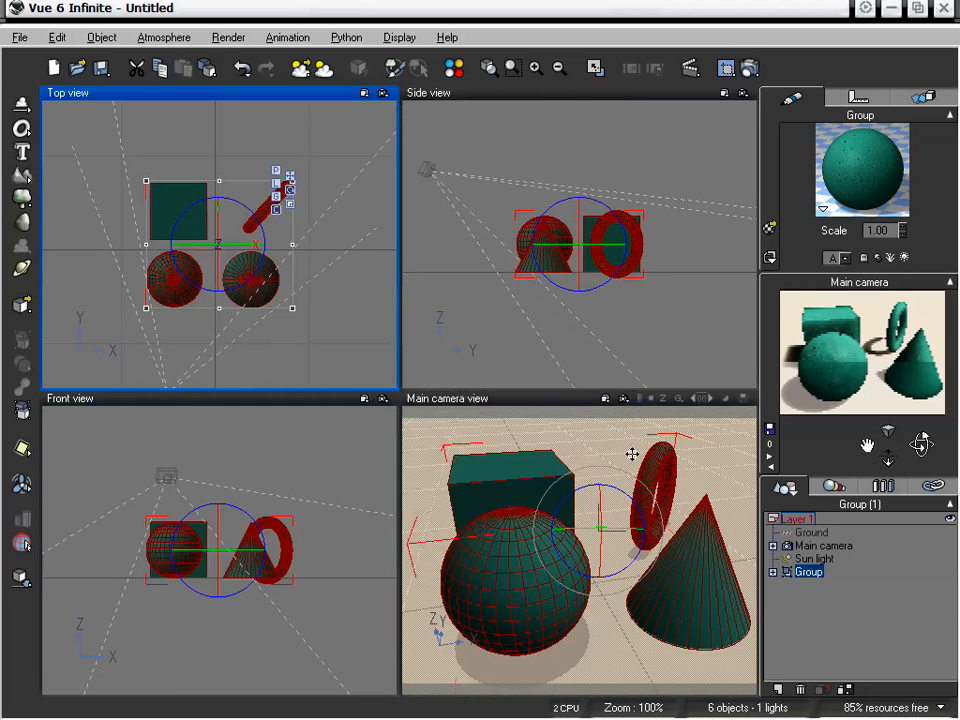
{"action": "right_click", "coordinate": [841, 390]}
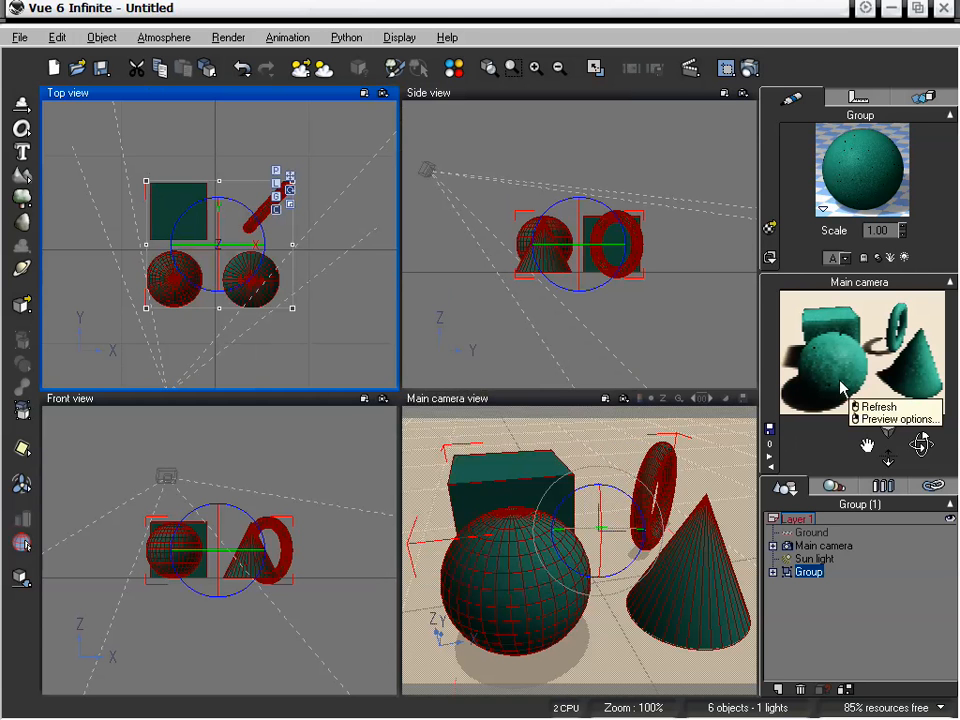
Disable subsurface scattering in the translucency settings of the group's teal material
{"action": "double_click", "coordinate": [853, 184]}
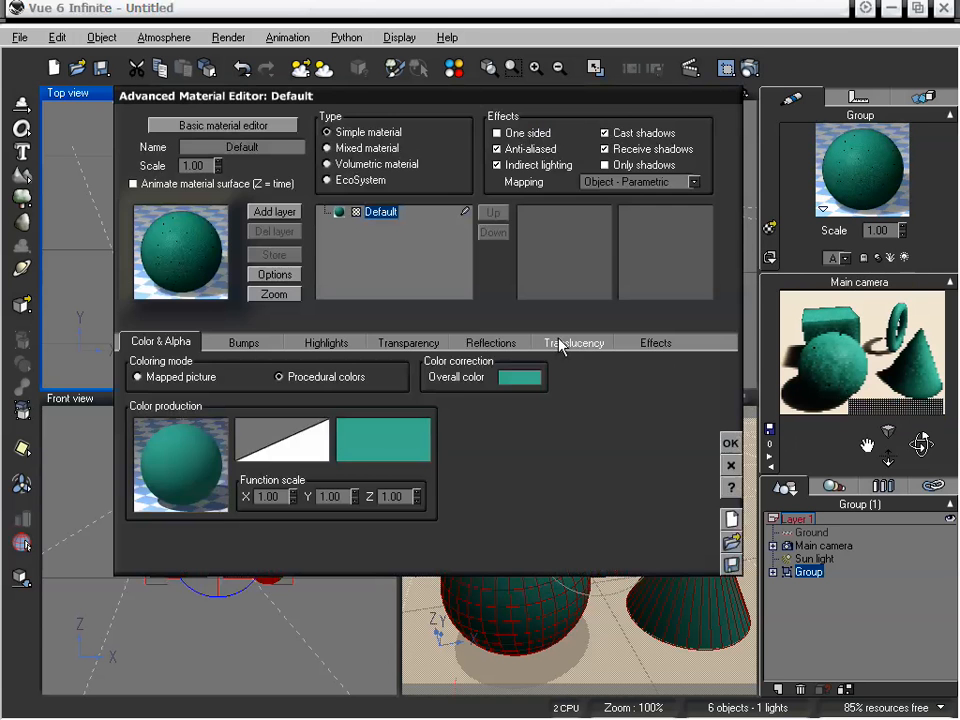
{"action": "left_click", "coordinate": [574, 342]}
{"action": "left_click", "coordinate": [218, 362]}
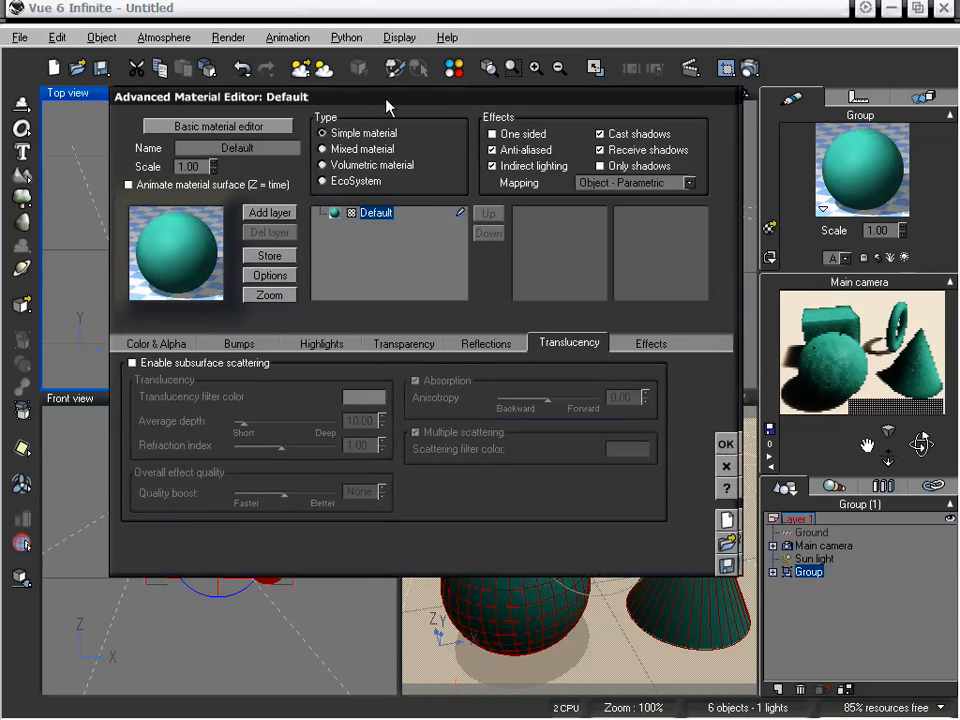
{"action": "left_click_drag", "start_coordinate": [386, 97], "coordinate": [338, 104]}
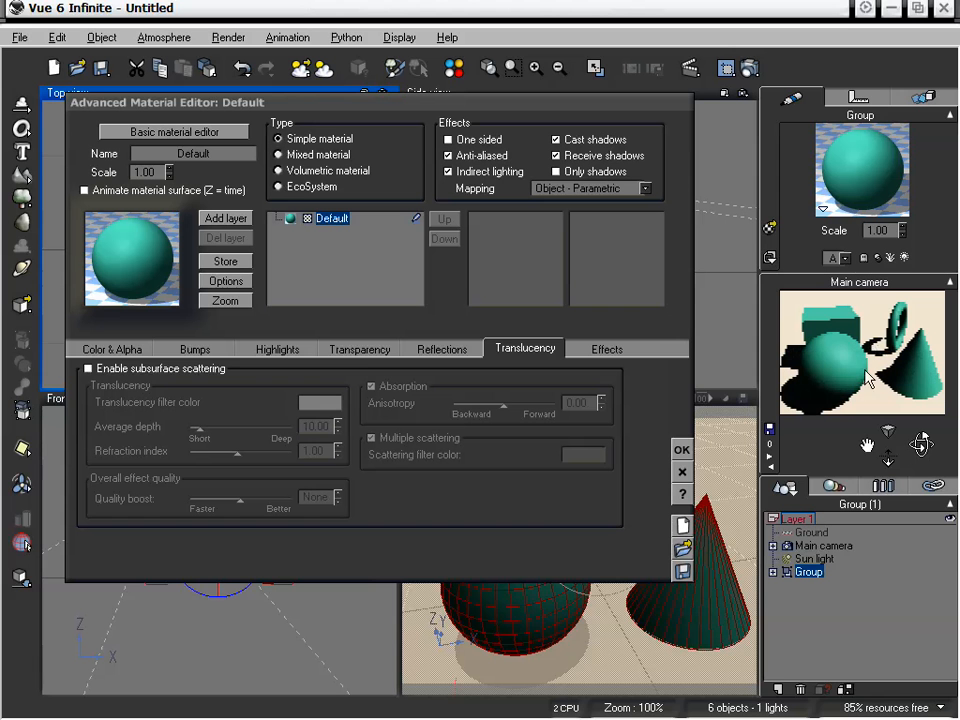
Re-enable subsurface scattering for the group's teal material and set its average depth to 37.27
{"action": "left_click_drag", "start_coordinate": [888, 452], "coordinate": [887, 459]}
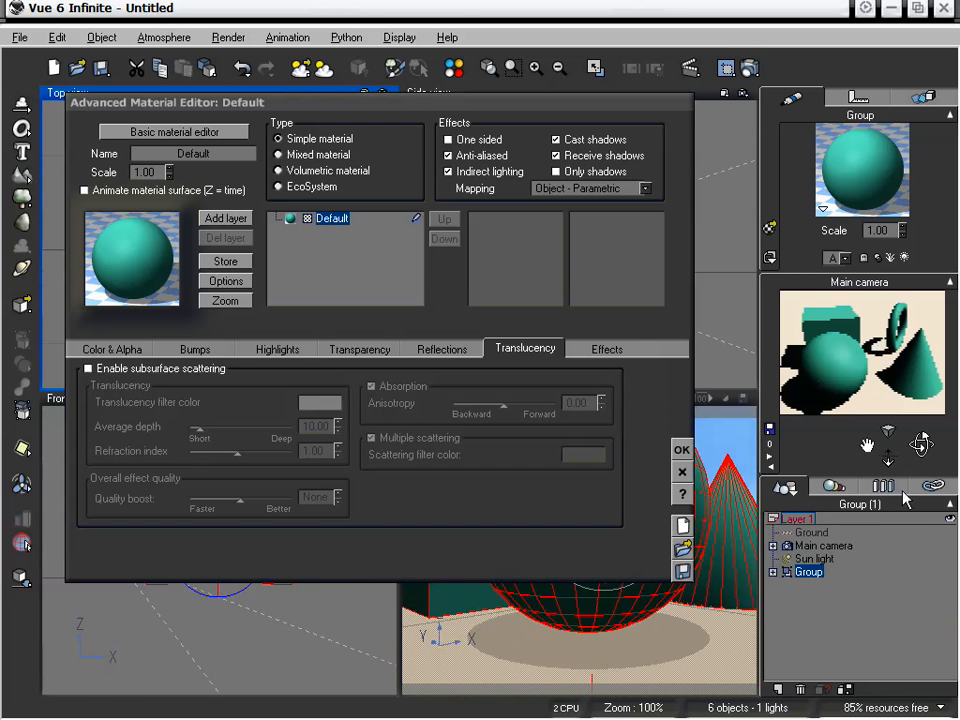
{"action": "right_click", "coordinate": [866, 428]}
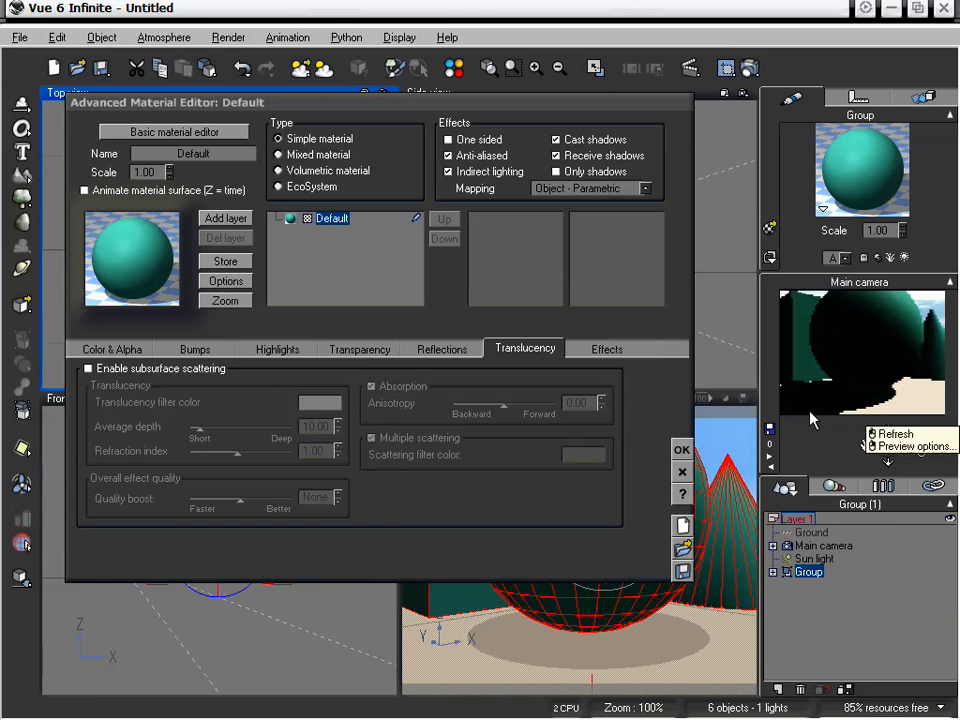
{"action": "left_click", "coordinate": [150, 369]}
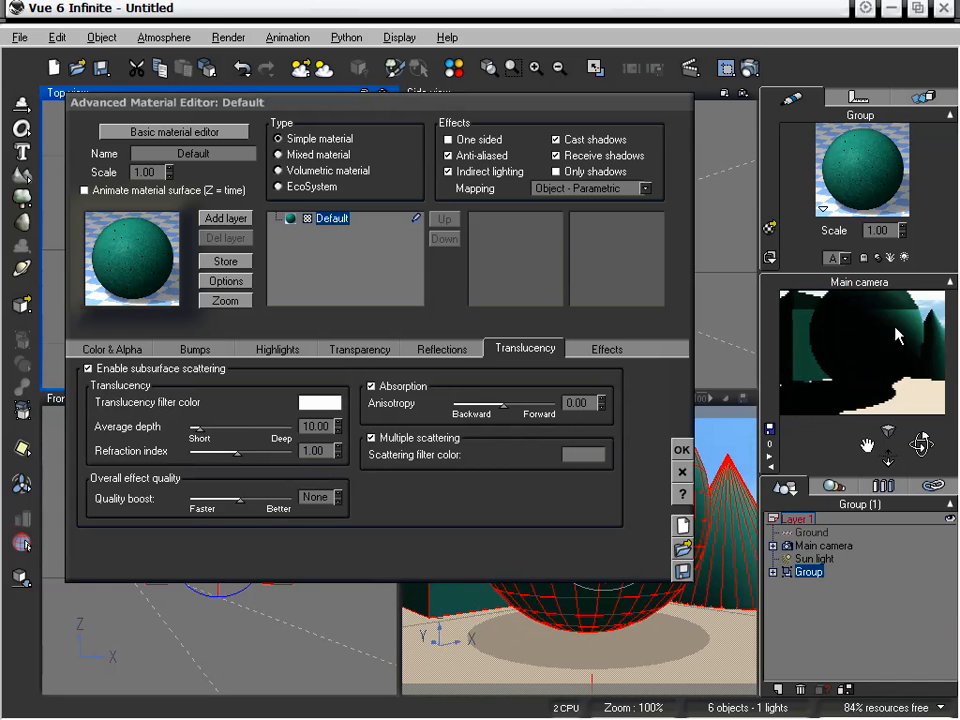
{"action": "right_click", "coordinate": [866, 400]}
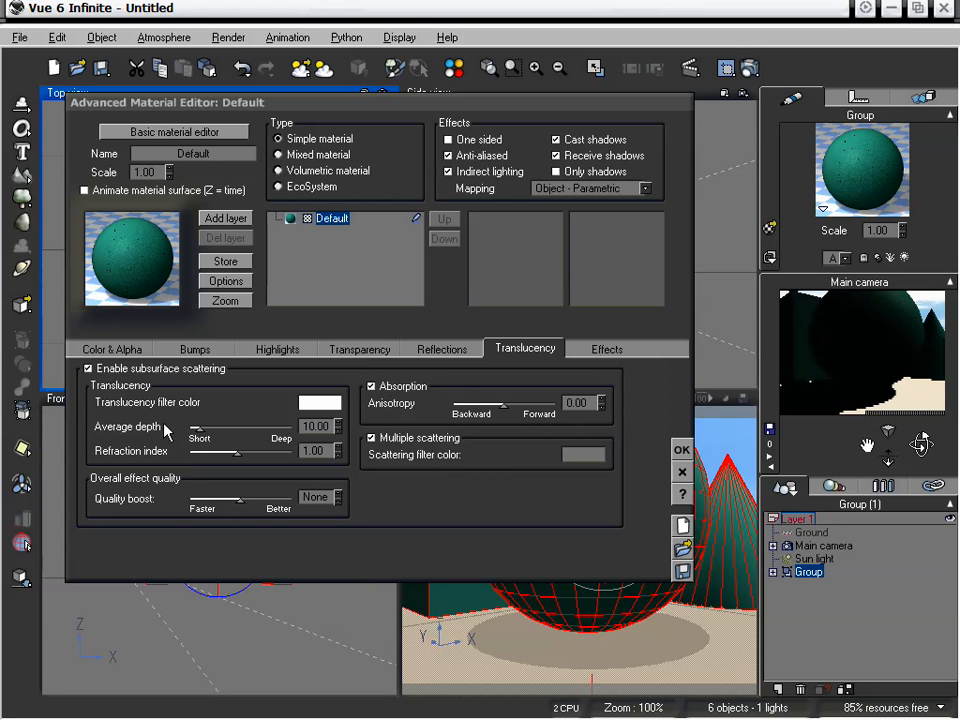
{"action": "left_click_drag", "start_coordinate": [204, 431], "coordinate": [235, 432]}
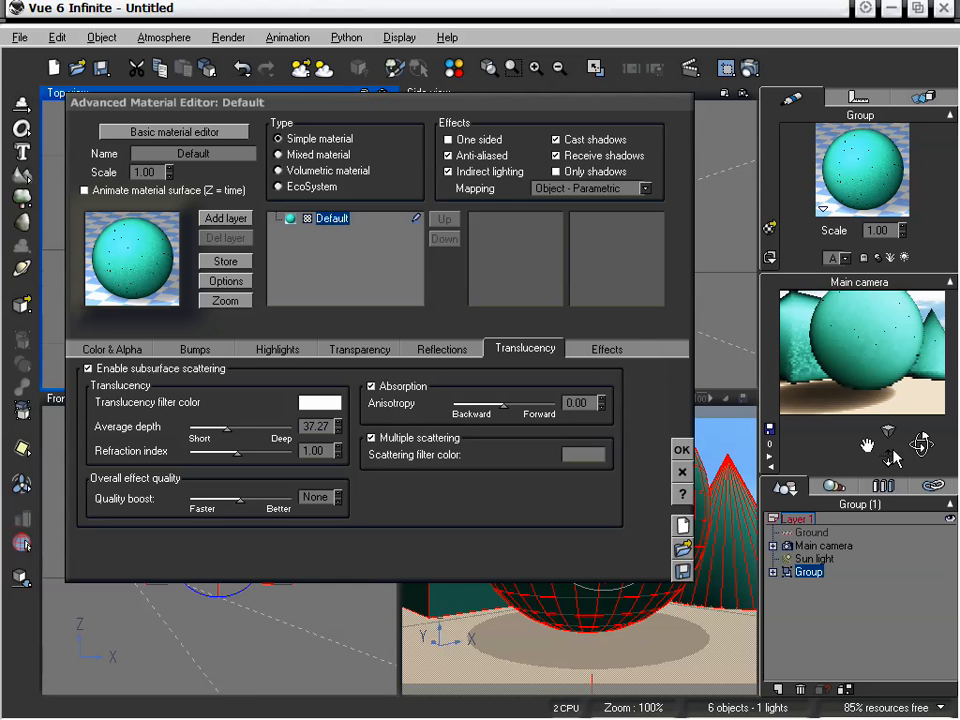
Compare backward and forward absorption anisotropy on the repositioned camera preview, and settle on an anisotropy of -0.55
{"action": "left_click_drag", "start_coordinate": [895, 457], "coordinate": [895, 495]}
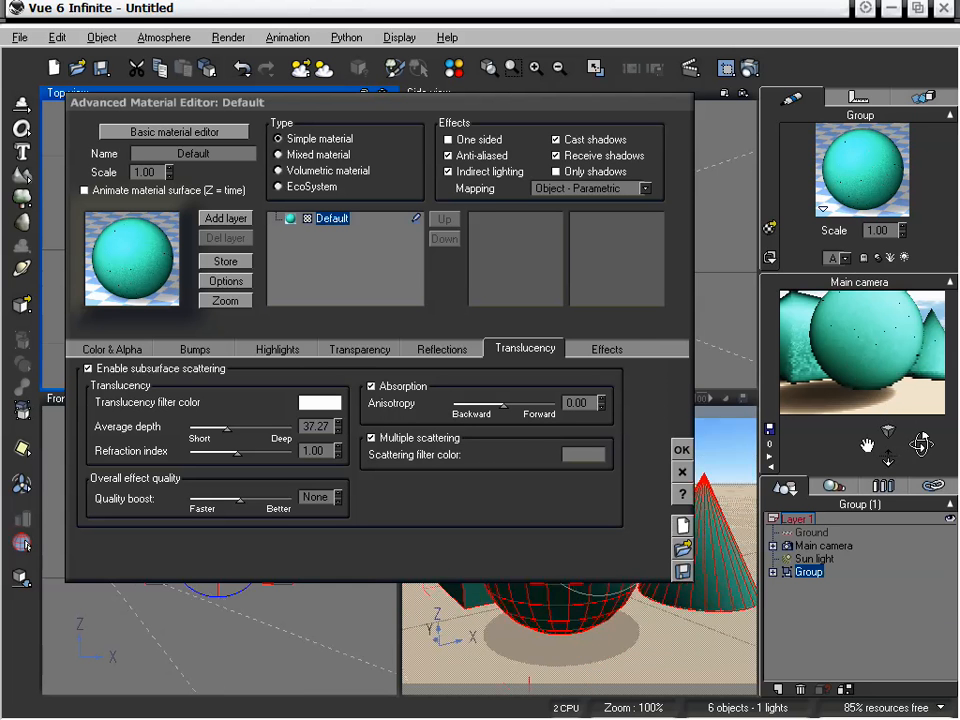
{"action": "left_click_drag", "start_coordinate": [921, 444], "coordinate": [914, 437]}
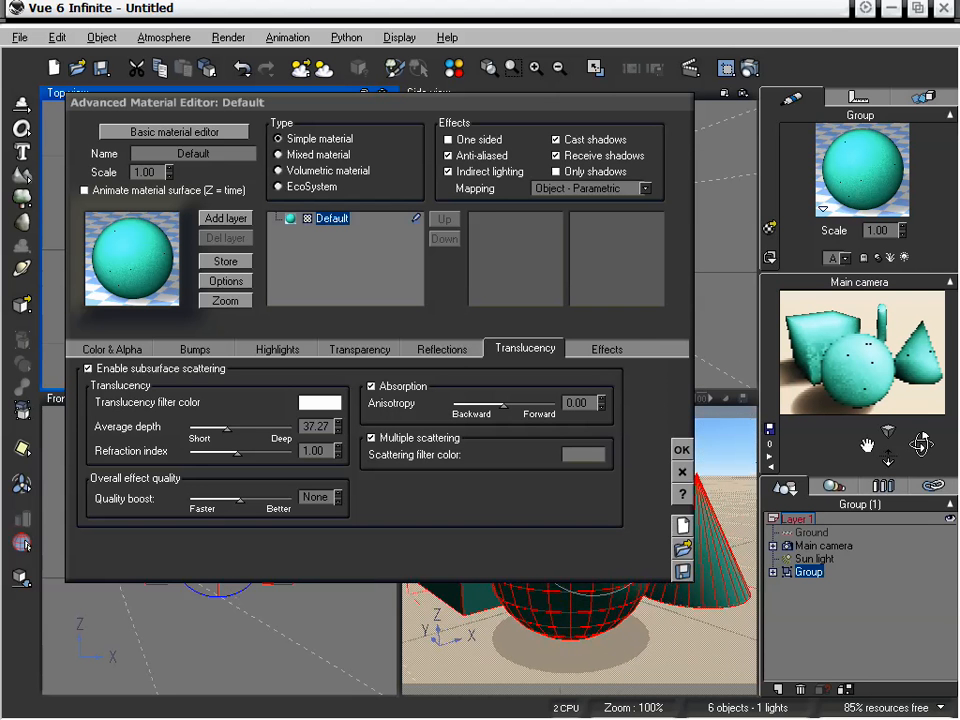
{"action": "mouse_move", "coordinate": [885, 457]}
{"action": "left_mouse_down"}
{"action": "mouse_move", "coordinate": [885, 429]}
{"action": "mouse_move", "coordinate": [868, 446]}
{"action": "left_mouse_up"}
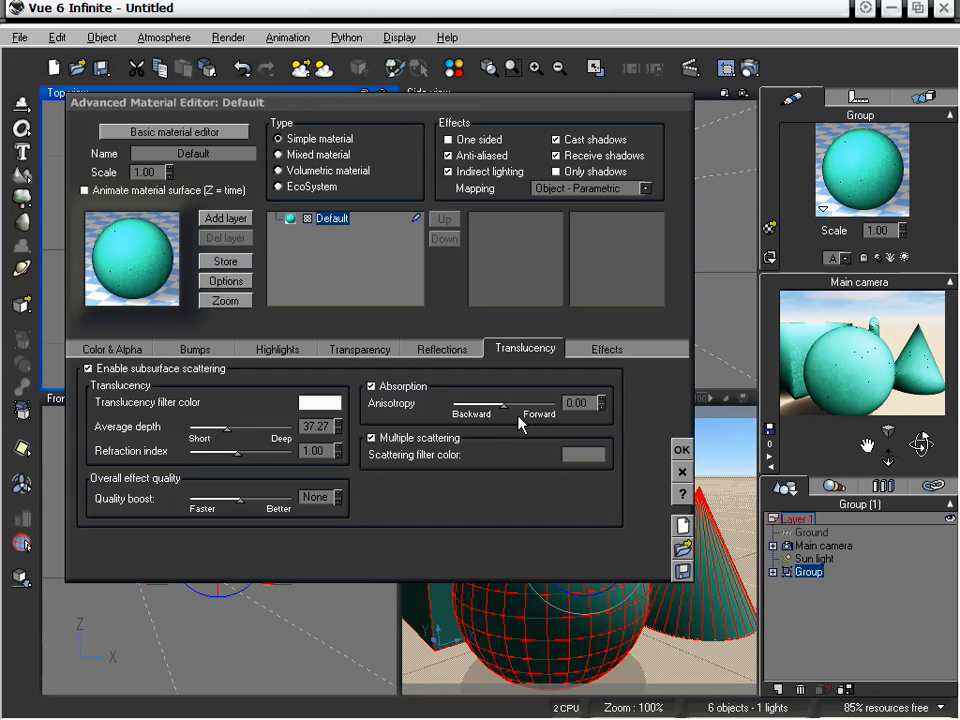
{"action": "left_click_drag", "start_coordinate": [505, 405], "coordinate": [479, 405]}
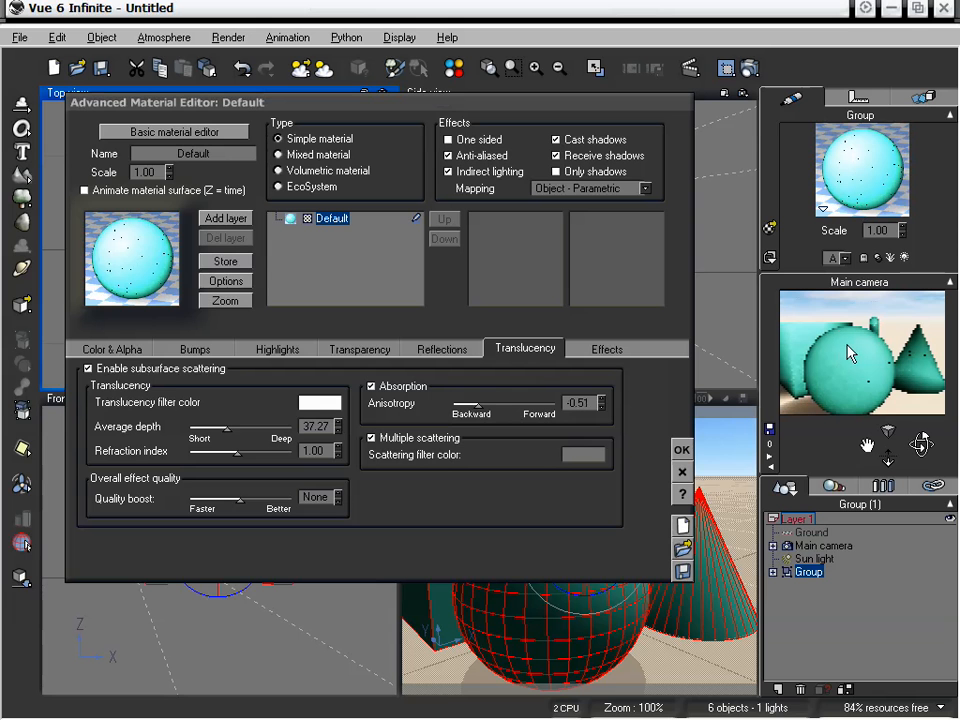
{"action": "left_click_drag", "start_coordinate": [484, 409], "coordinate": [458, 409]}
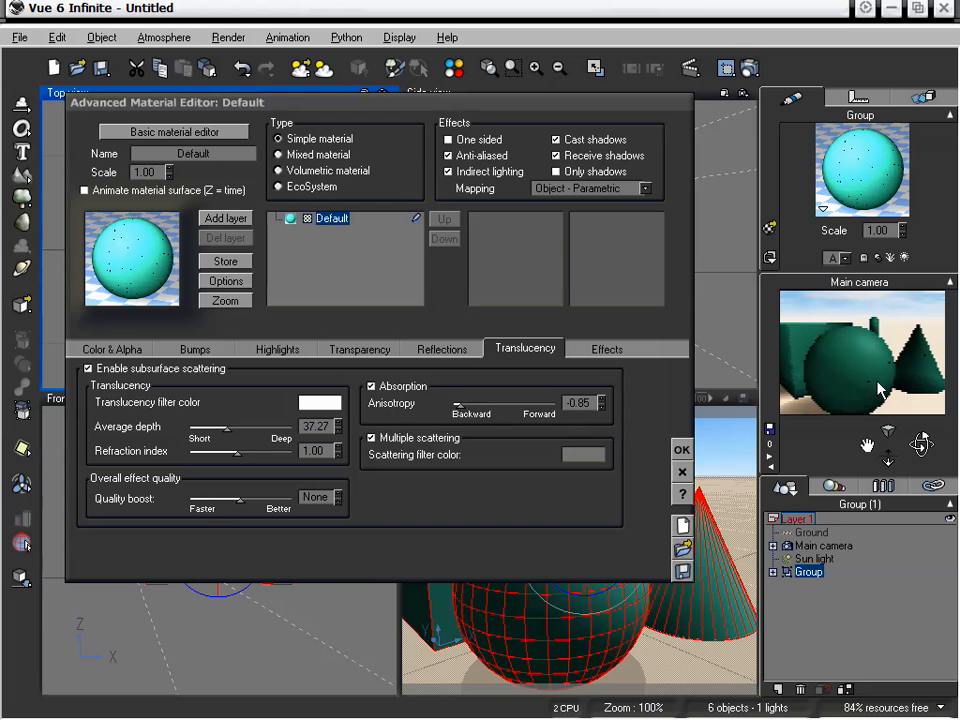
{"action": "left_click_drag", "start_coordinate": [466, 400], "coordinate": [532, 402]}
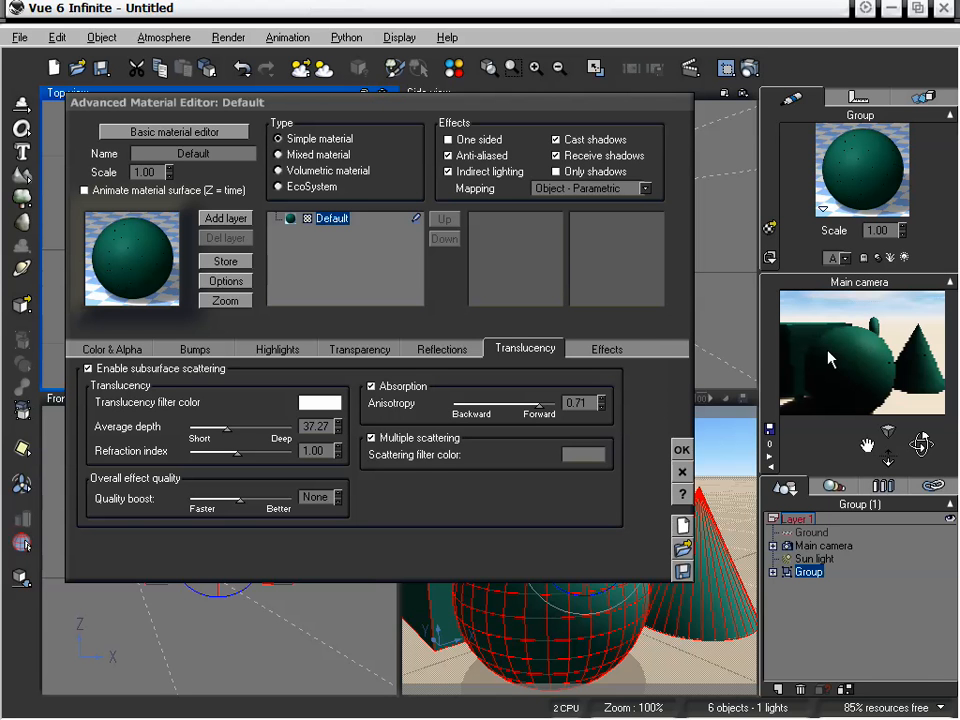
{"action": "left_click_drag", "start_coordinate": [540, 405], "coordinate": [450, 410]}
{"action": "left_click", "coordinate": [837, 367]}
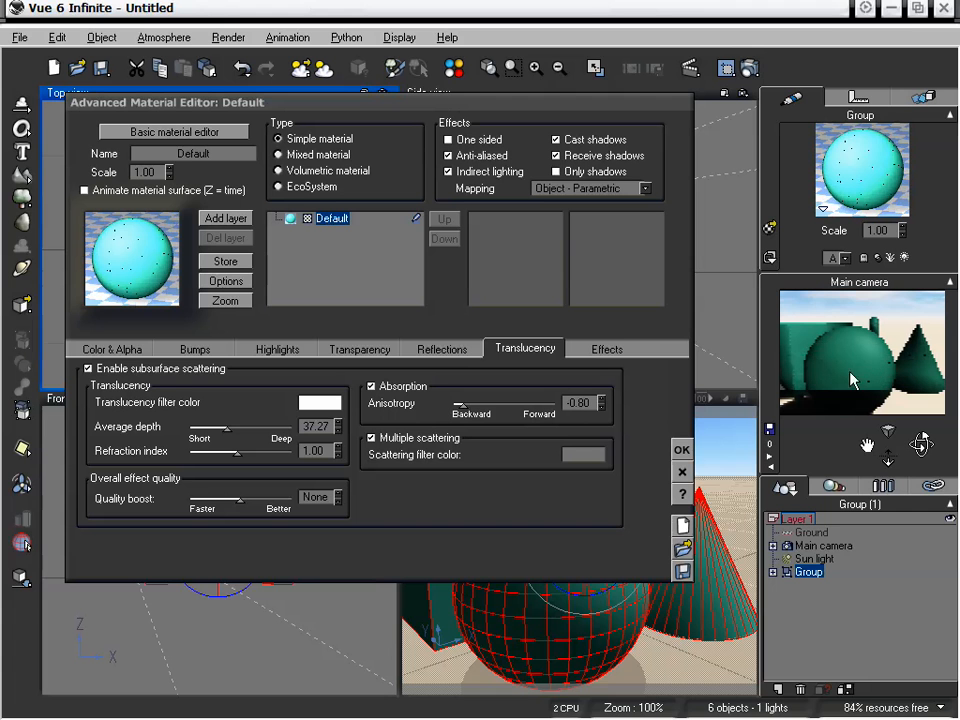
{"action": "left_click_drag", "start_coordinate": [469, 406], "coordinate": [478, 406]}
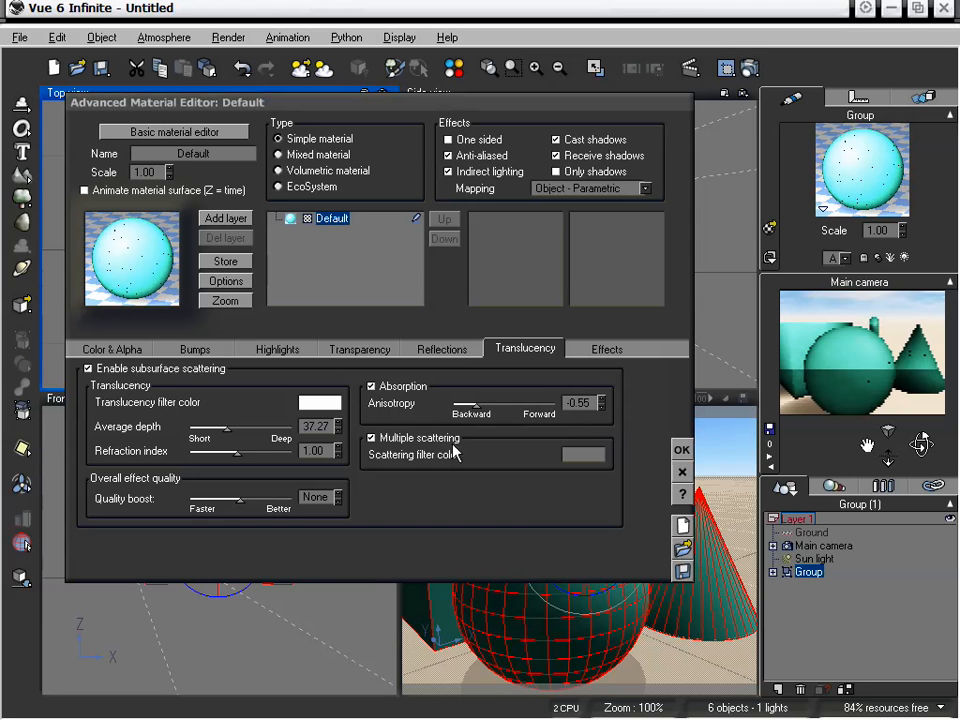
Set the scattering filter colour to mustard yellow and the translucency filter colour to bright red, and refresh the camera preview
{"action": "left_click", "coordinate": [590, 456]}
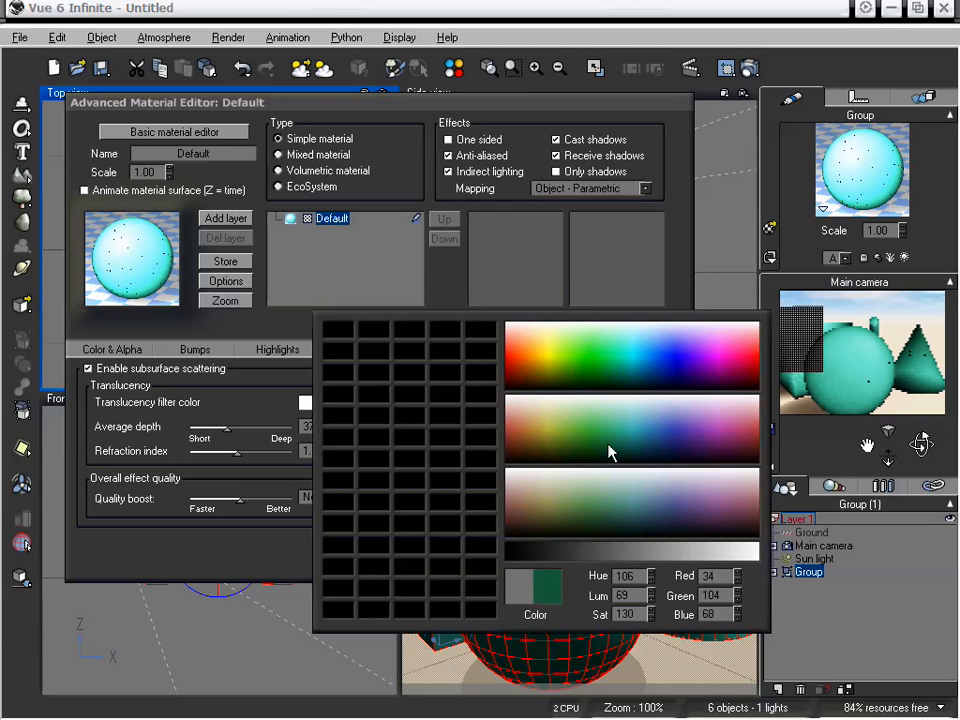
{"action": "left_click", "coordinate": [545, 430]}
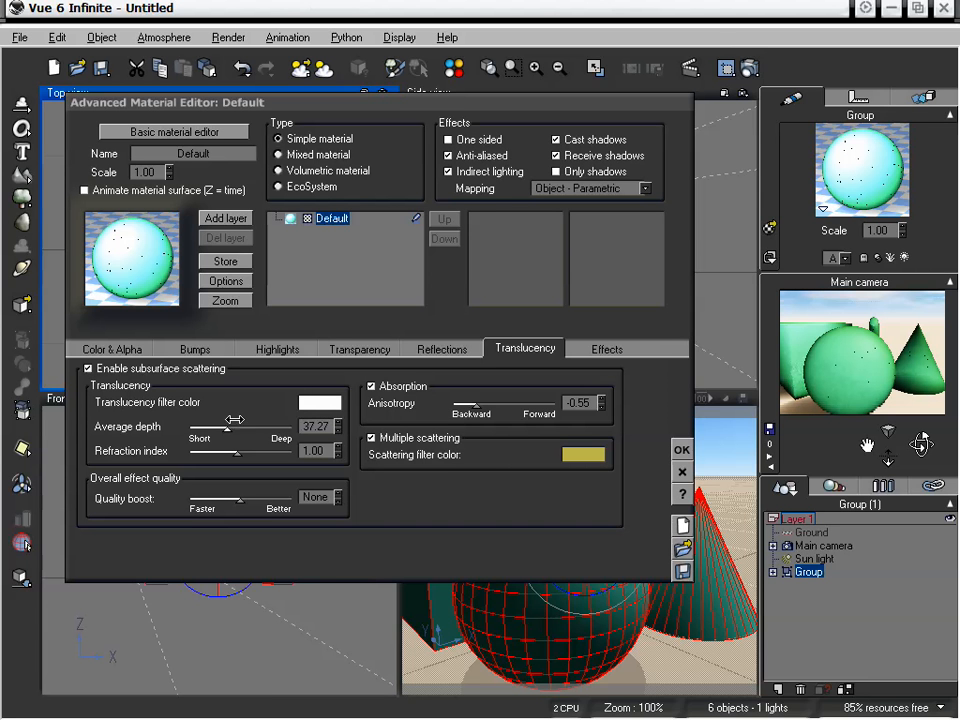
{"action": "left_click", "coordinate": [320, 403]}
{"action": "left_click", "coordinate": [360, 407]}
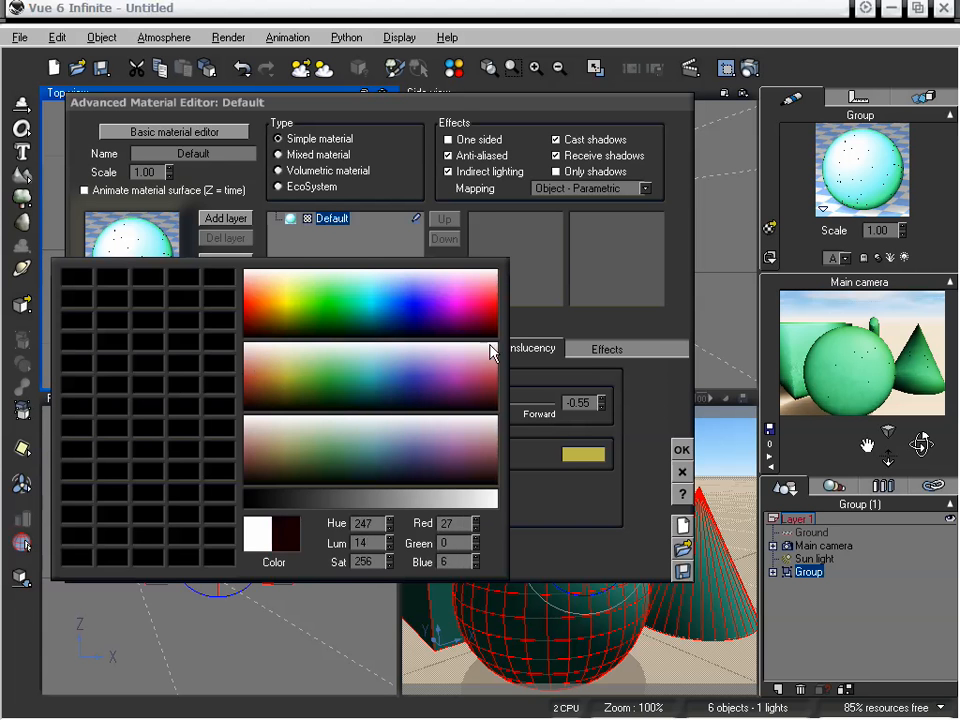
{"action": "left_click", "coordinate": [493, 308]}
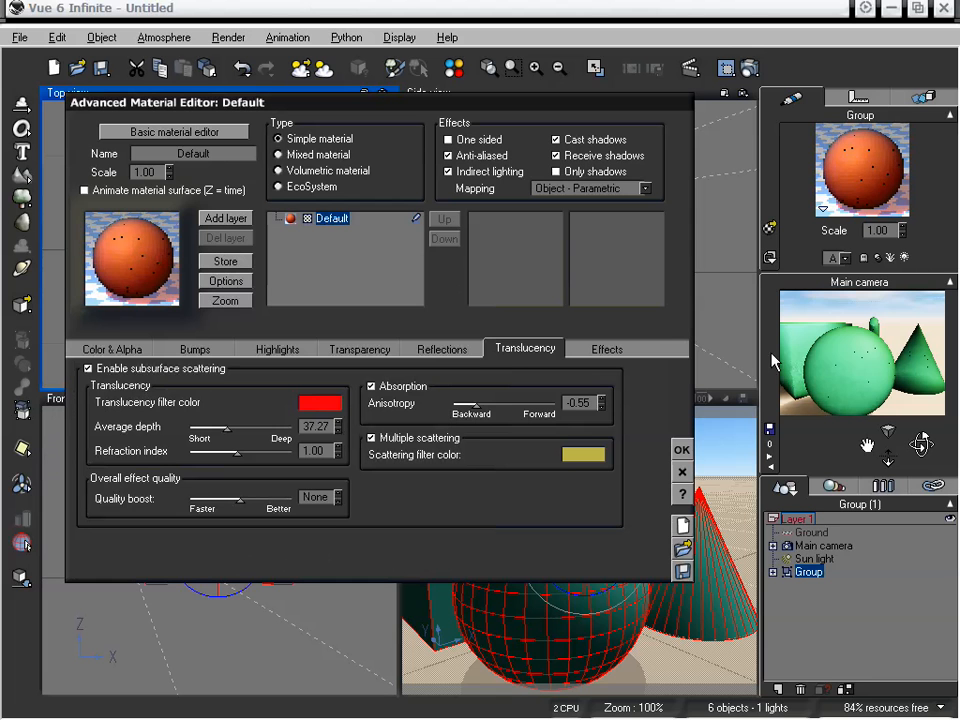
{"action": "right_click", "coordinate": [843, 357]}
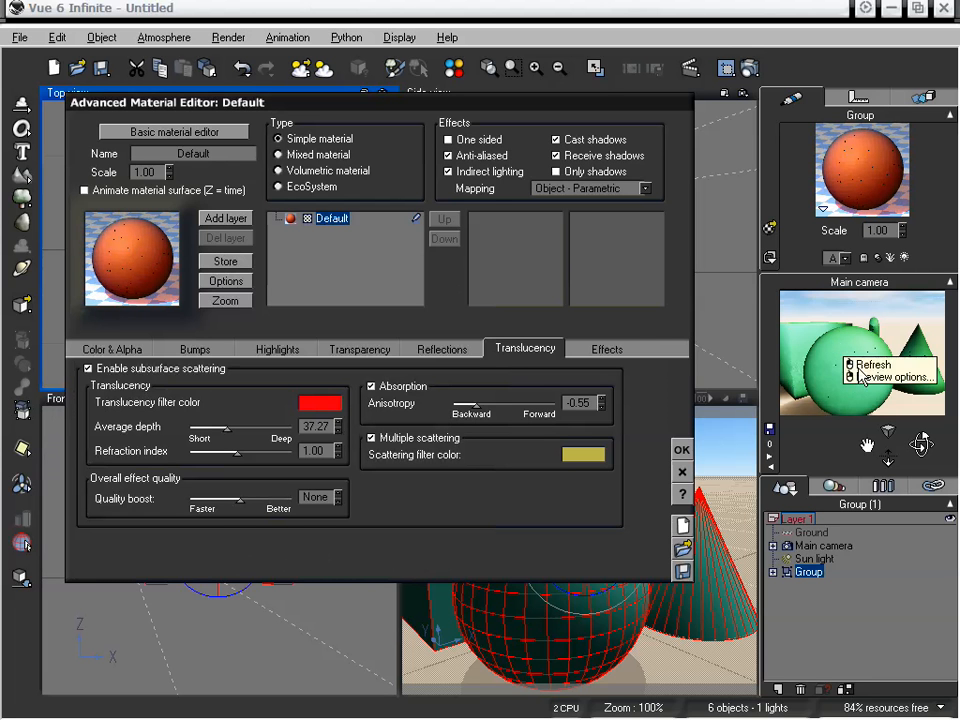
{"action": "left_click", "coordinate": [859, 368]}
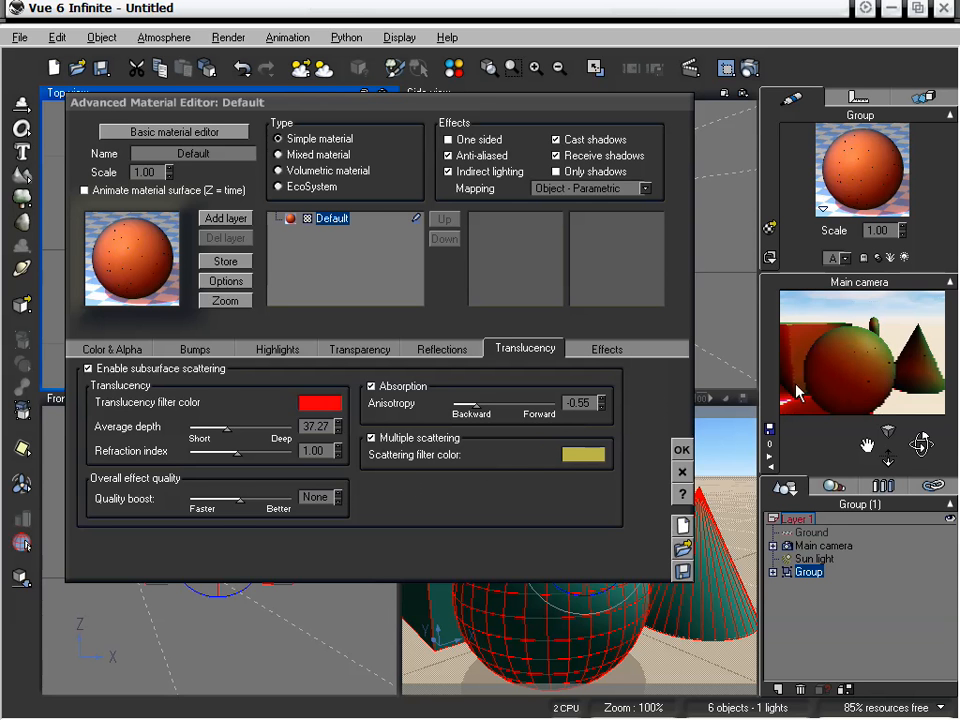
{"action": "right_click", "coordinate": [862, 404]}
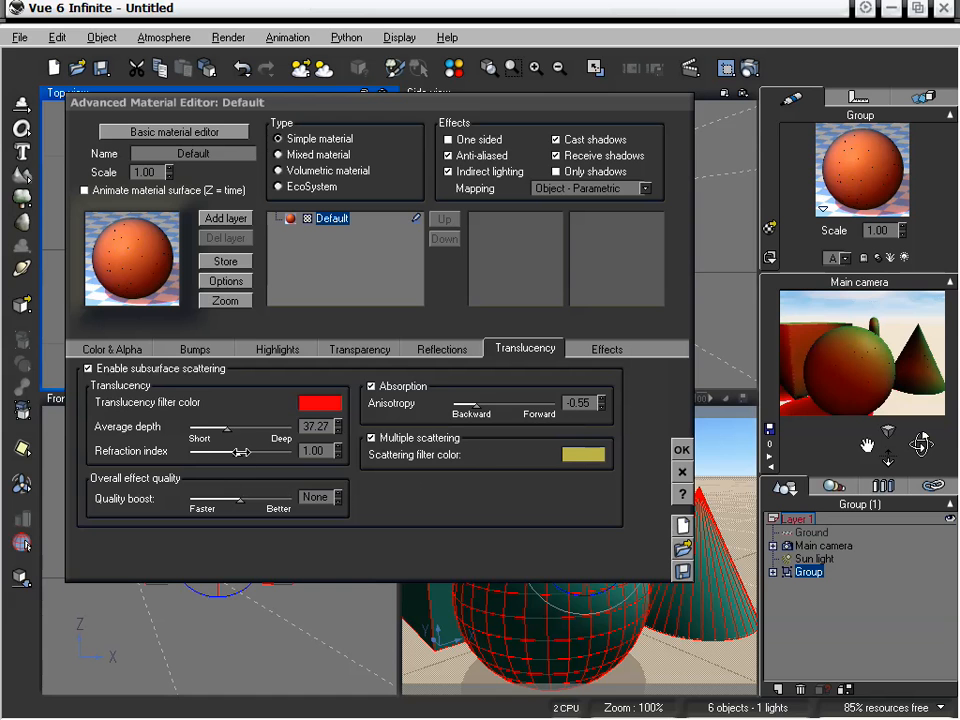
Try translucency refraction indices of 0.79 and 1.67, and try a global transparency of 50% before resetting it to 0%
{"action": "left_click_drag", "start_coordinate": [240, 452], "coordinate": [229, 453]}
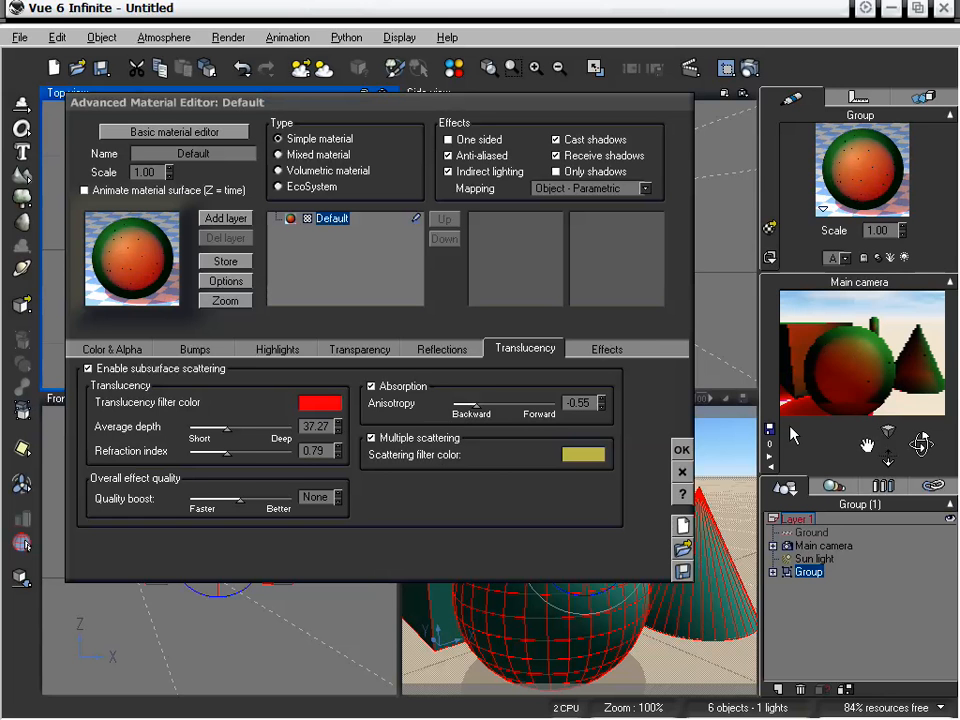
{"action": "left_click_drag", "start_coordinate": [227, 452], "coordinate": [272, 453]}
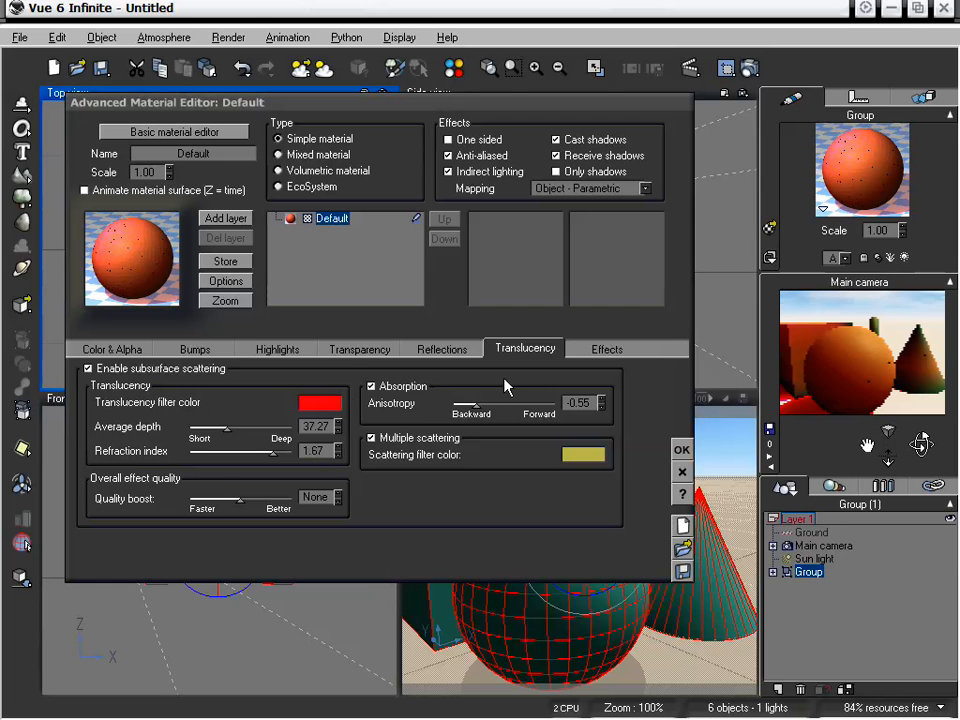
{"action": "left_click", "coordinate": [374, 352]}
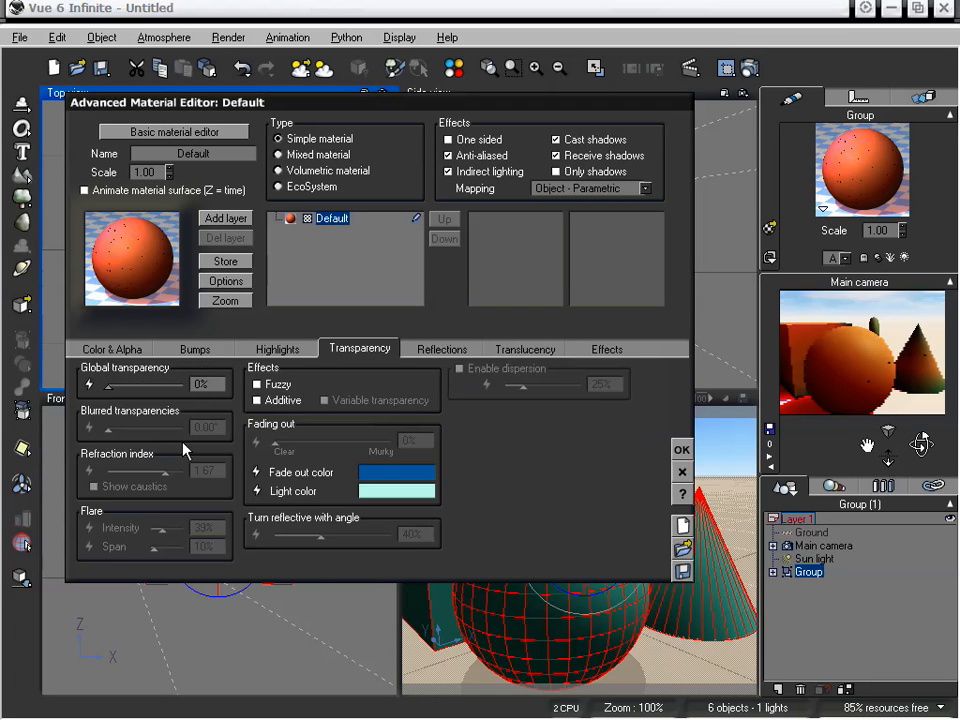
{"action": "left_click_drag", "start_coordinate": [108, 386], "coordinate": [145, 410]}
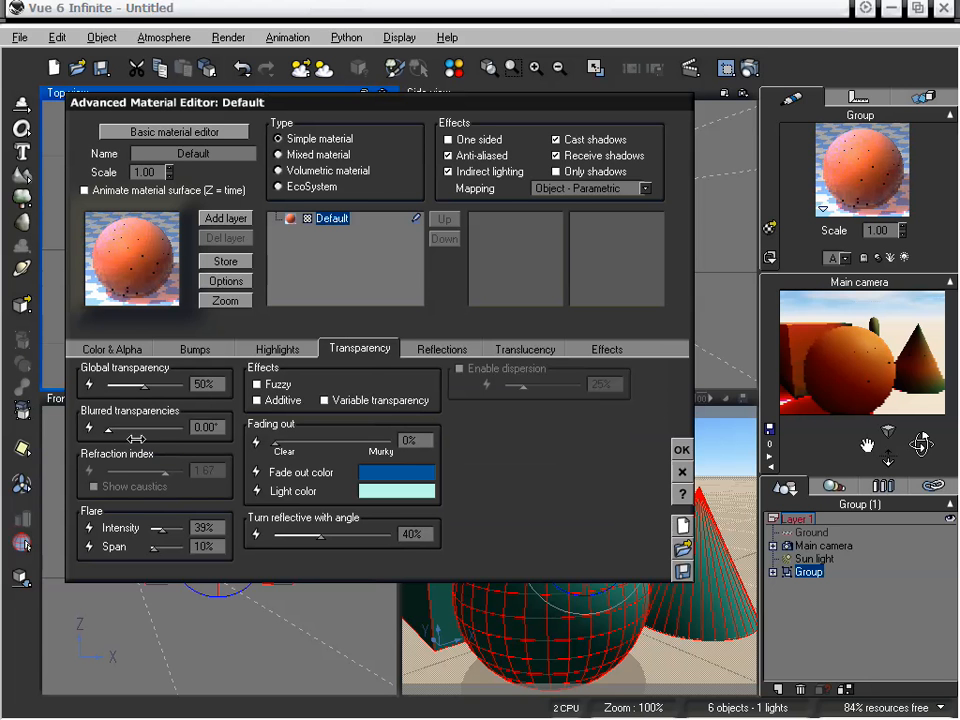
{"action": "left_click_drag", "start_coordinate": [145, 386], "coordinate": [108, 386]}
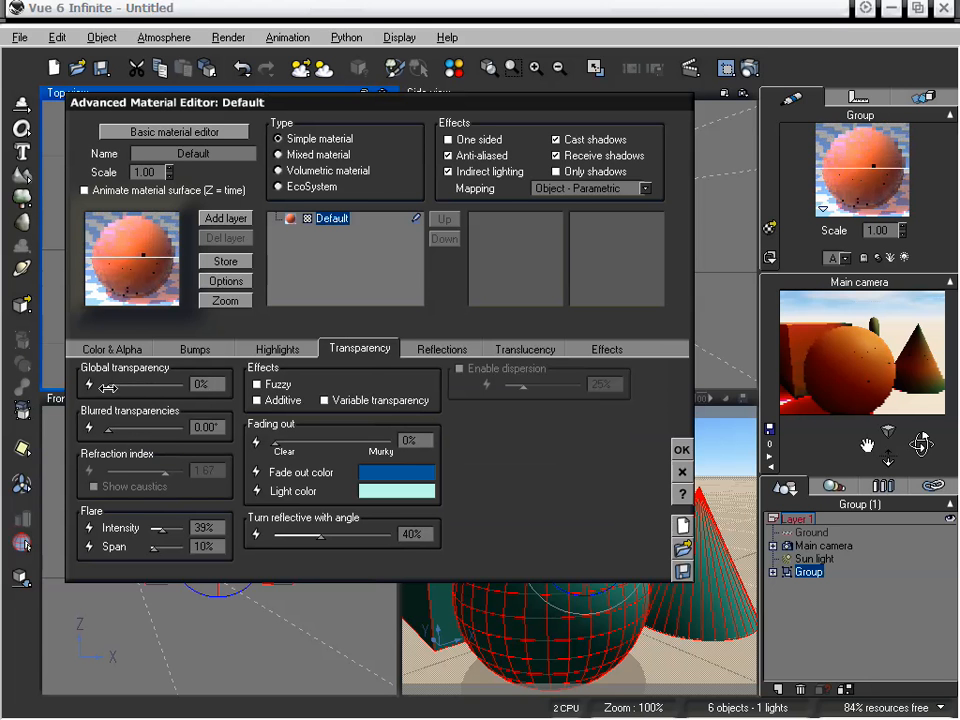
{"action": "left_click", "coordinate": [528, 352]}
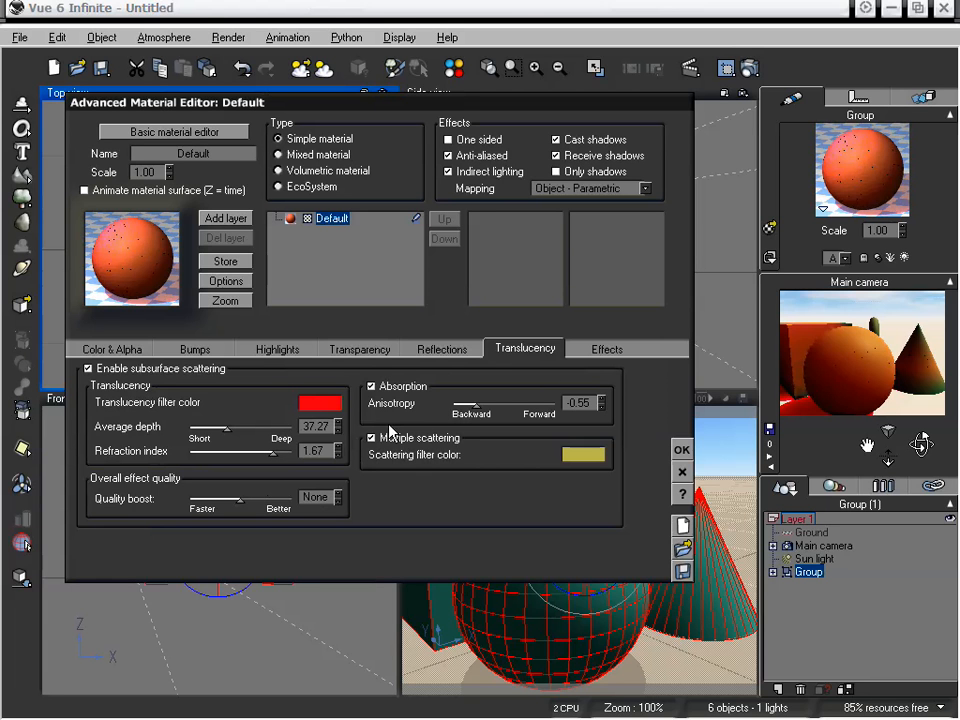
Set the translucency refraction index to 1.07 and the quality boost to +0.1, and accept the material
{"action": "left_click_drag", "start_coordinate": [287, 450], "coordinate": [253, 455]}
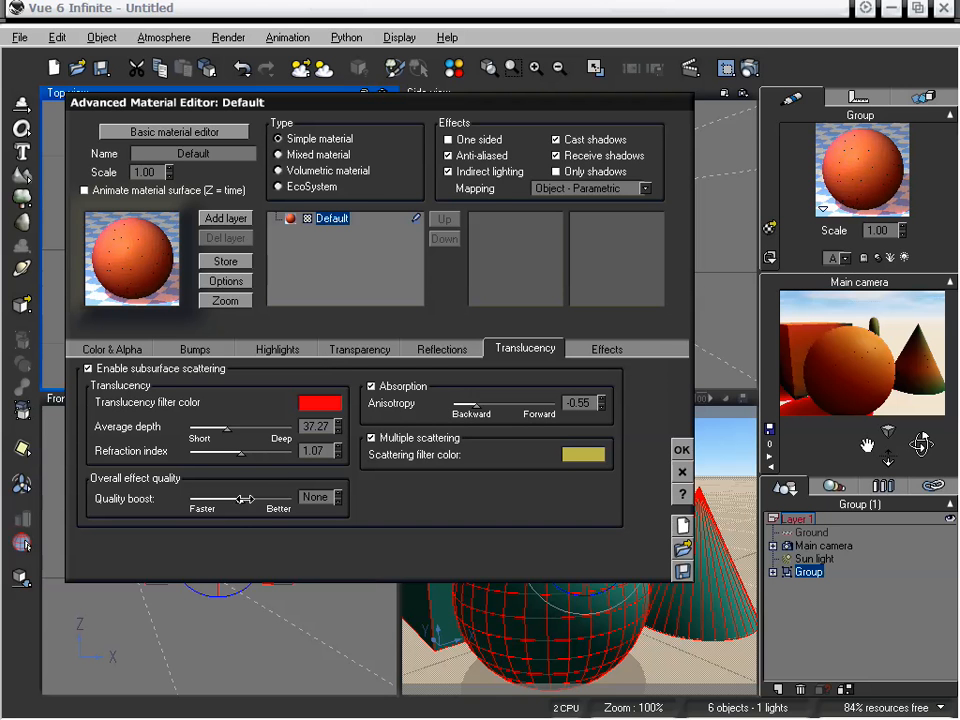
{"action": "left_click_drag", "start_coordinate": [244, 501], "coordinate": [304, 505]}
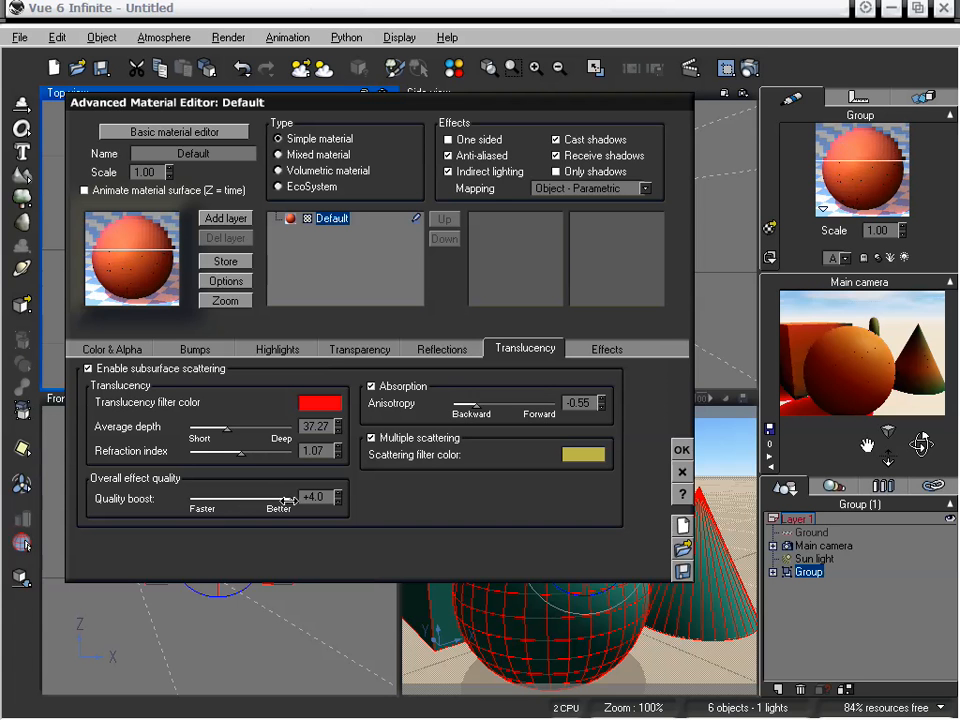
{"action": "left_click_drag", "start_coordinate": [288, 499], "coordinate": [240, 505]}
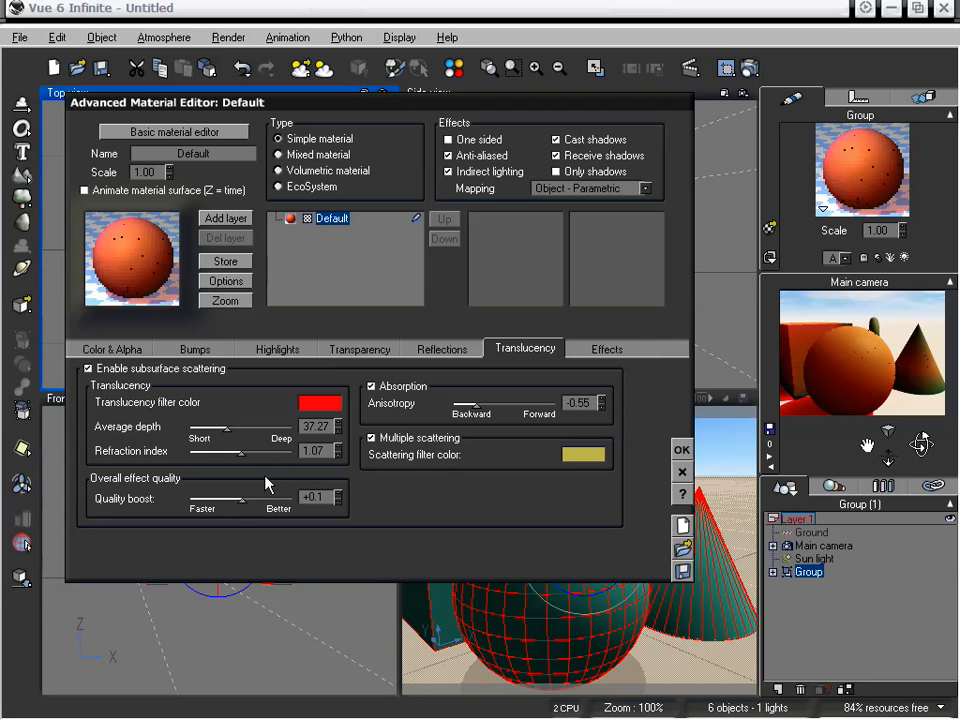
{"action": "left_click", "coordinate": [681, 452]}
Delete the group of primitives from the scene and add a new sphere
{"action": "left_click", "coordinate": [556, 557]}
{"action": "key", "text": "Delete"}
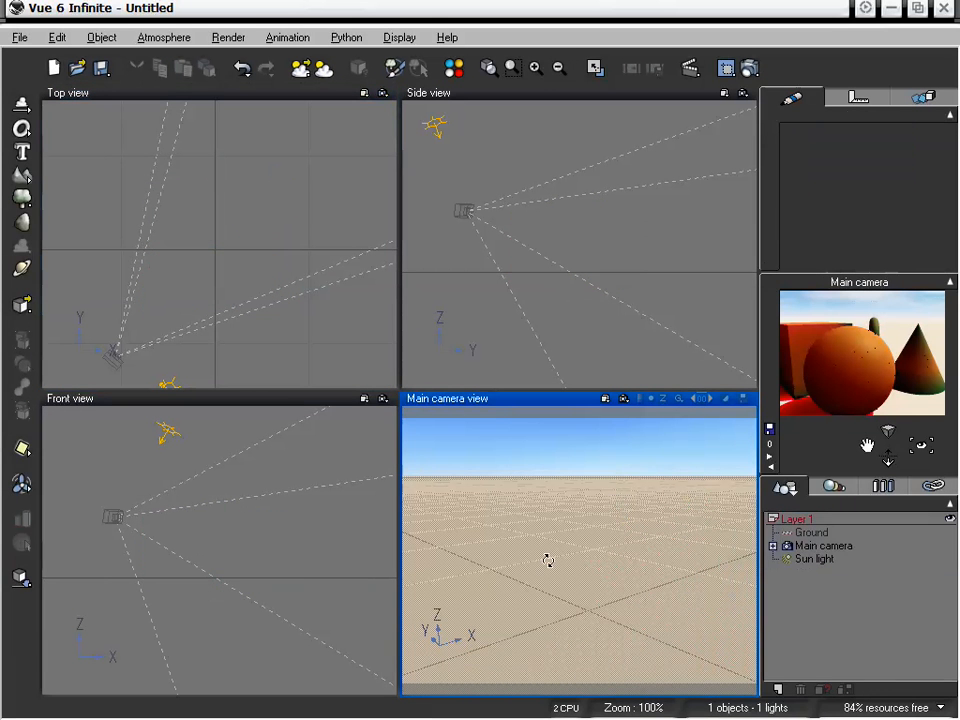
{"action": "left_click_drag", "start_coordinate": [22, 128], "coordinate": [41, 138]}
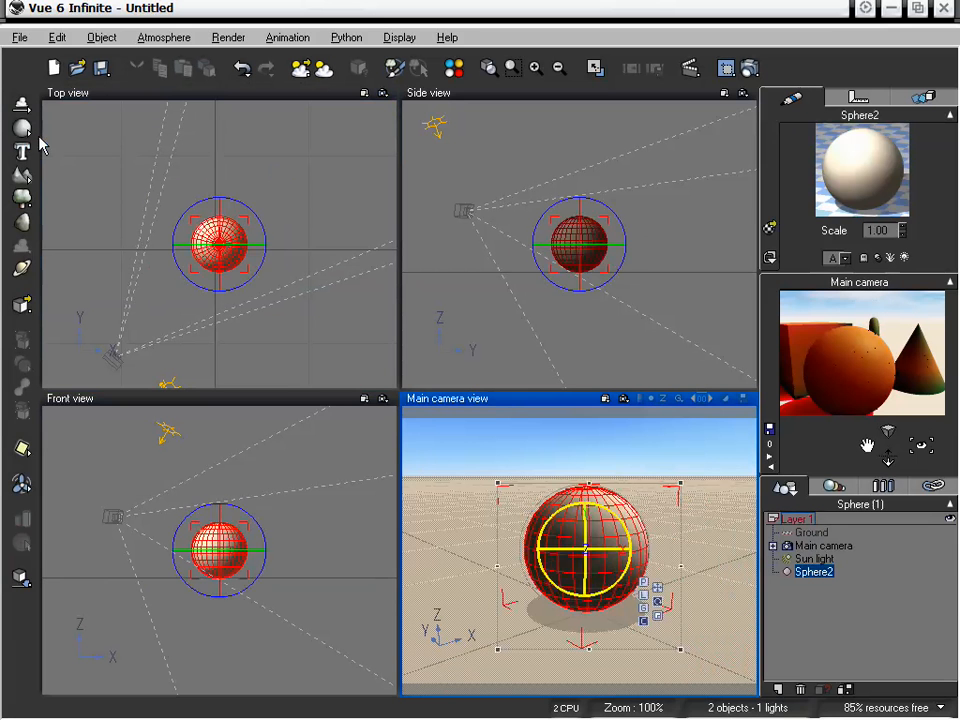
{"action": "left_click", "coordinate": [229, 521]}
{"action": "left_click", "coordinate": [293, 483]}
{"action": "left_click_drag", "start_coordinate": [250, 520], "coordinate": [338, 494]}
{"action": "key", "text": "ctrl+z"}
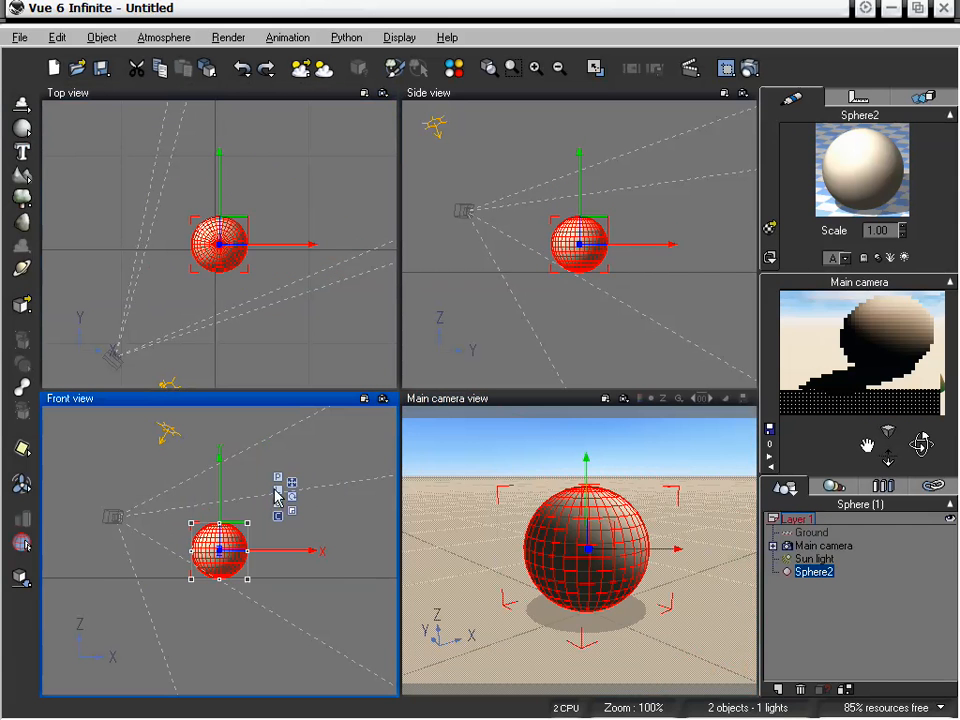
Scale the sphere uniformly to about twice its size and raise it above the ground in the front view
{"action": "left_click", "coordinate": [292, 510]}
{"action": "left_click_drag", "start_coordinate": [249, 542], "coordinate": [499, 427]}
{"action": "left_click", "coordinate": [291, 477]}
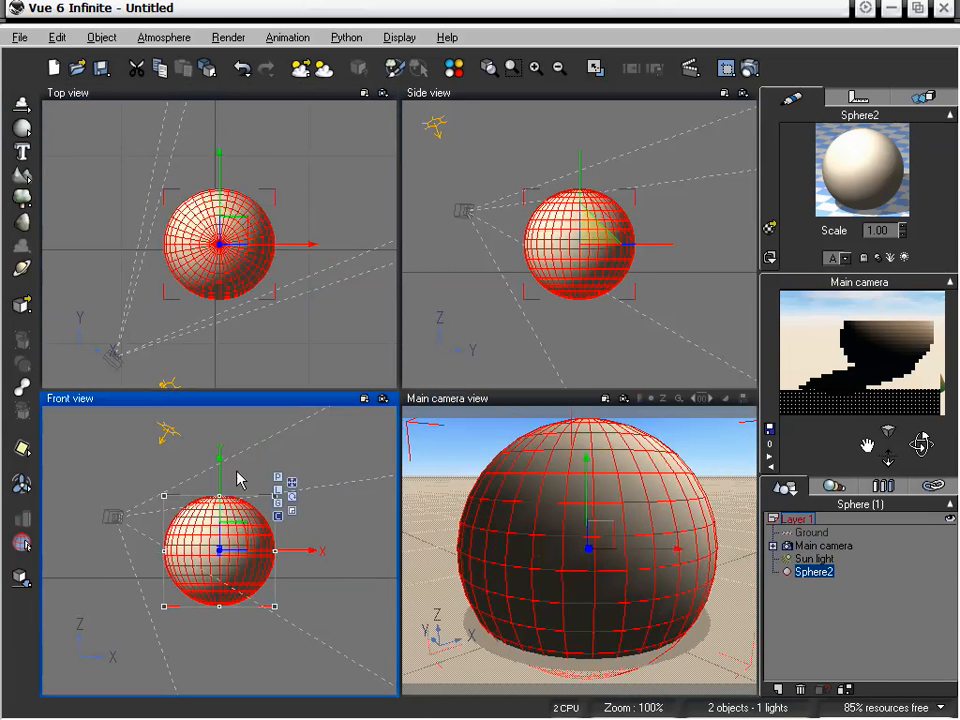
{"action": "left_click_drag", "start_coordinate": [221, 470], "coordinate": [221, 422]}
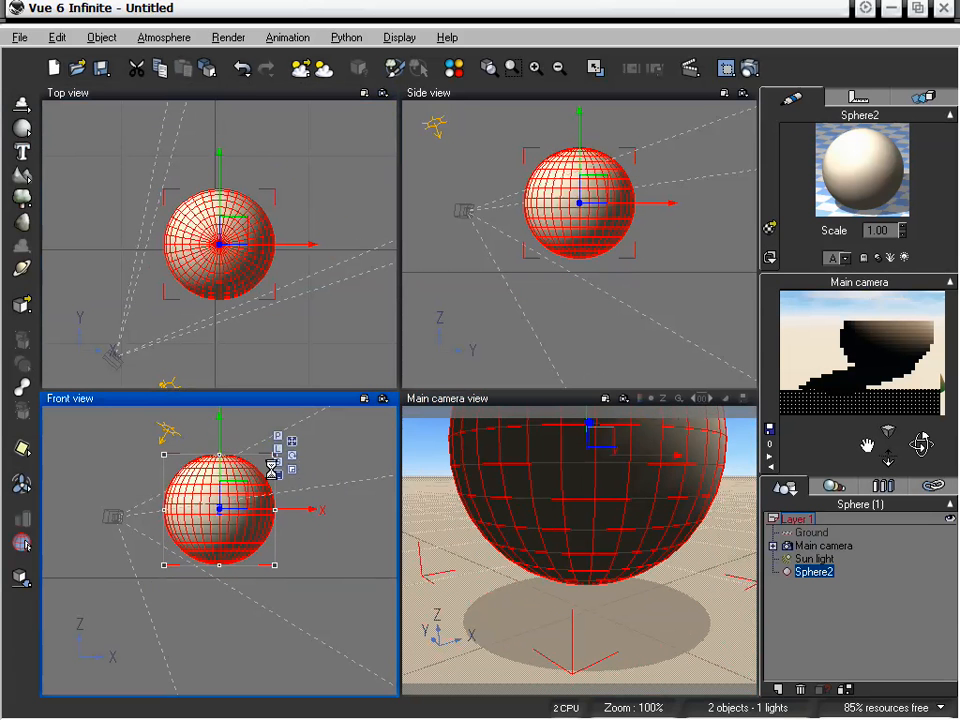
Duplicate the enlarged sphere in place
{"action": "key", "text": "ctrl+c"}
{"action": "key", "text": "ctrl+v"}
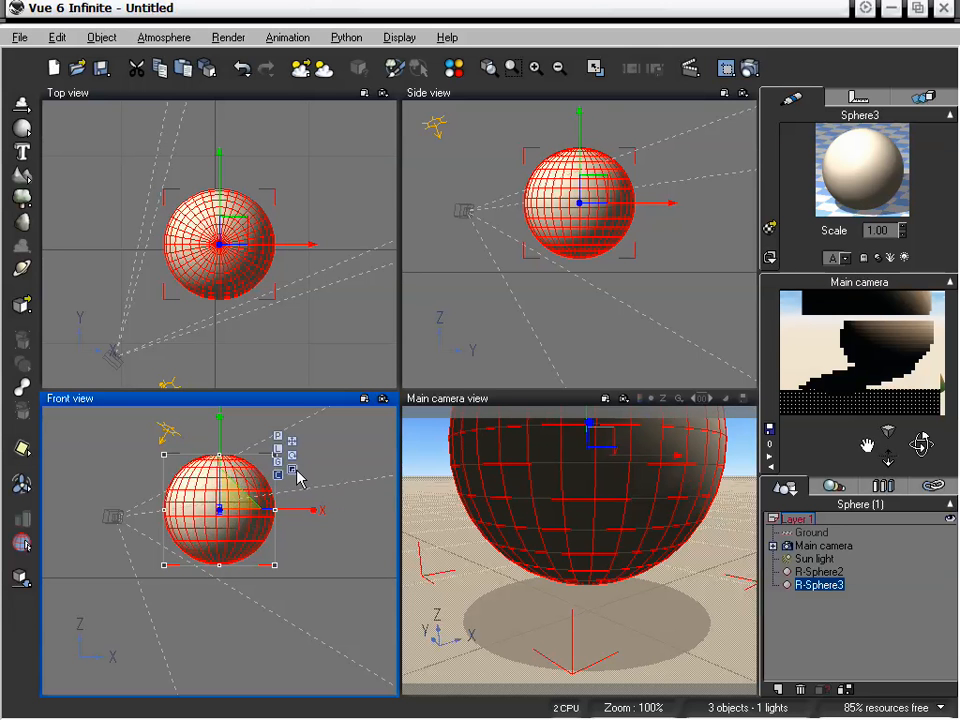
Scale the duplicate sphere down to fit inside the original, and combine the two spheres with a Boolean Difference
{"action": "left_click_drag", "start_coordinate": [235, 502], "coordinate": [41, 610]}
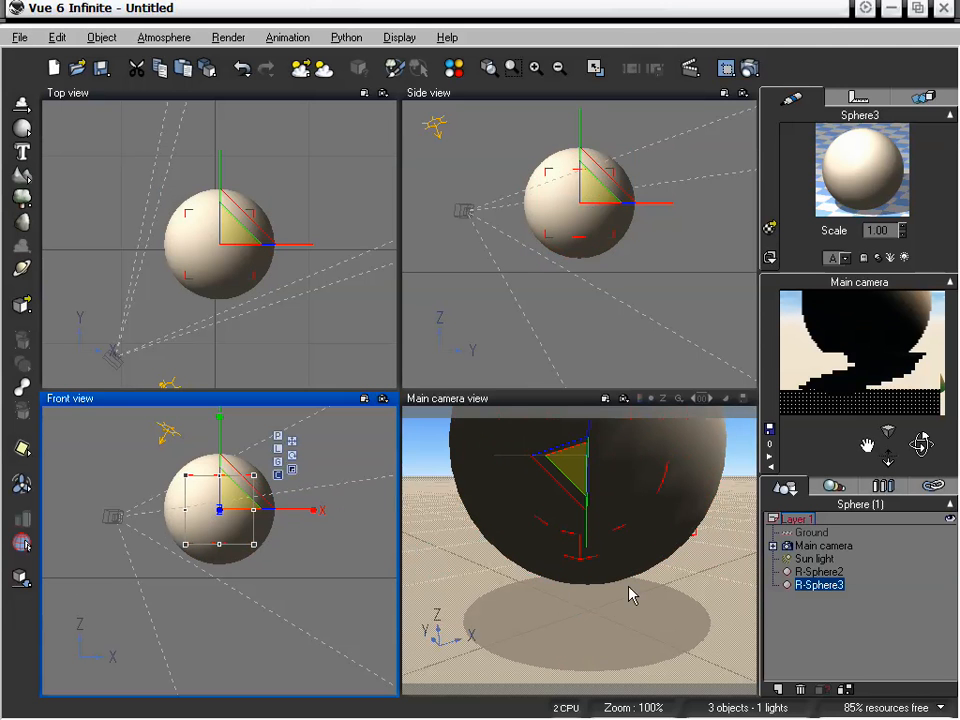
{"action": "left_click", "coordinate": [820, 572]}
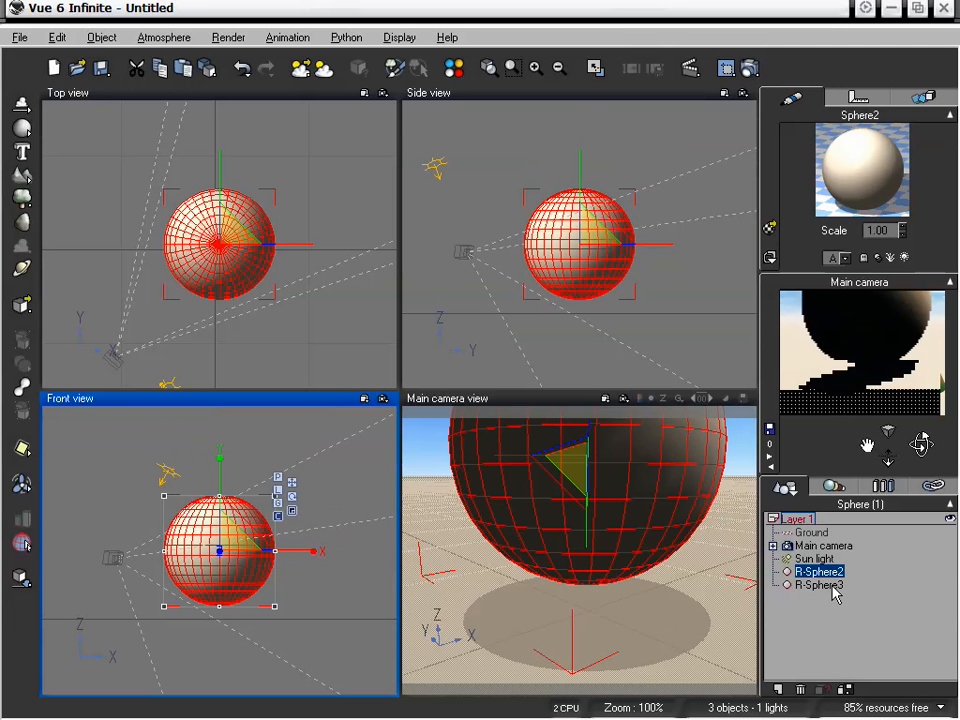
{"action": "left_click", "coordinate": [835, 586], "text": "ctrl"}
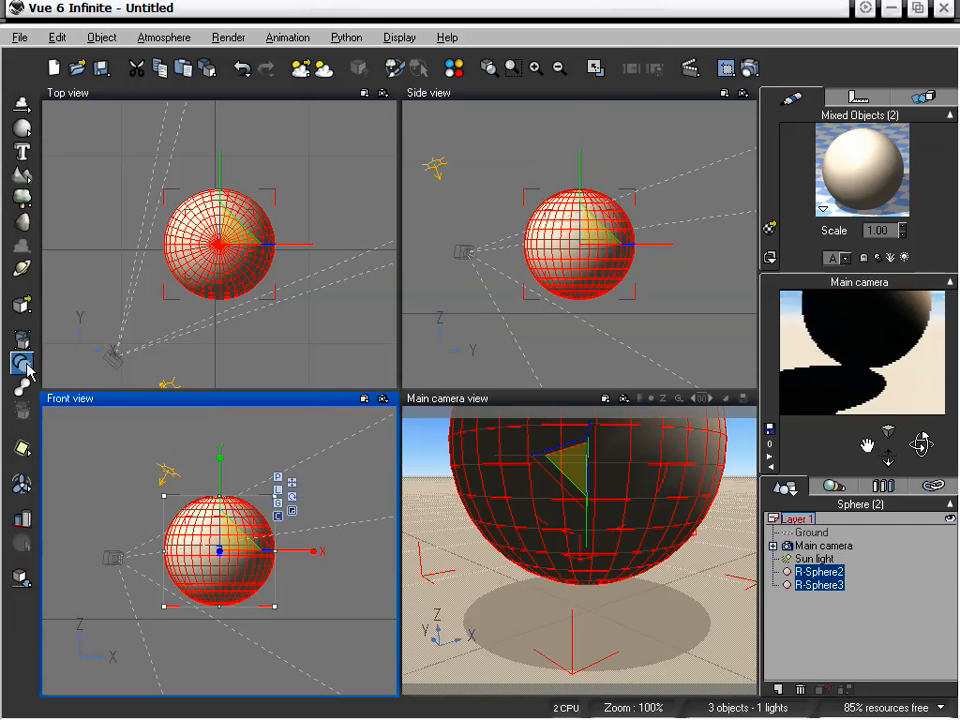
{"action": "left_click", "coordinate": [22, 365]}
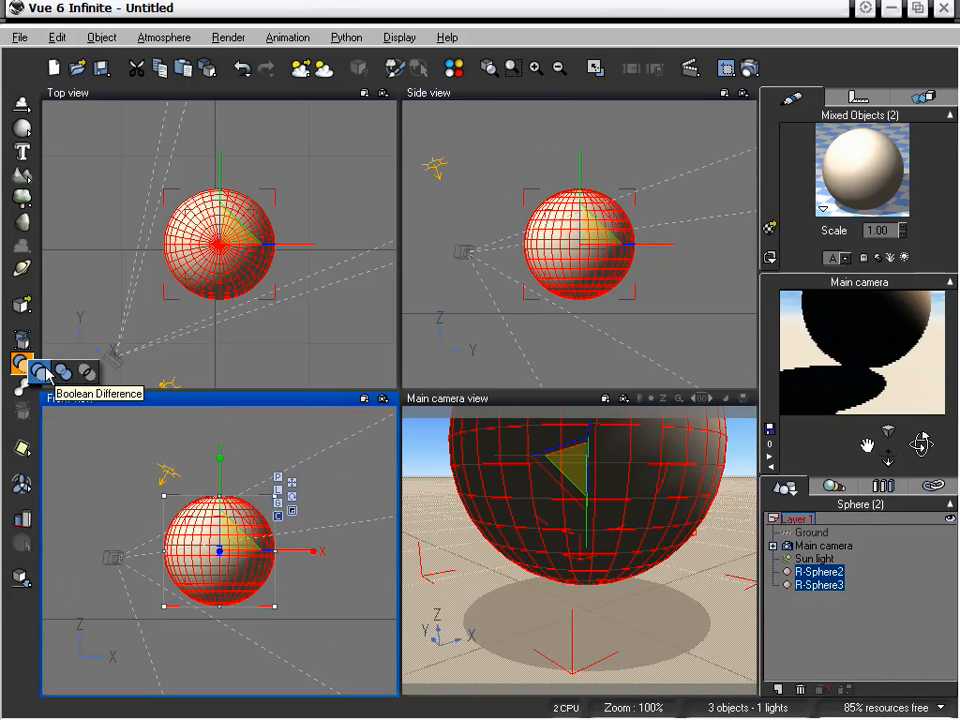
{"action": "left_click", "coordinate": [44, 373]}
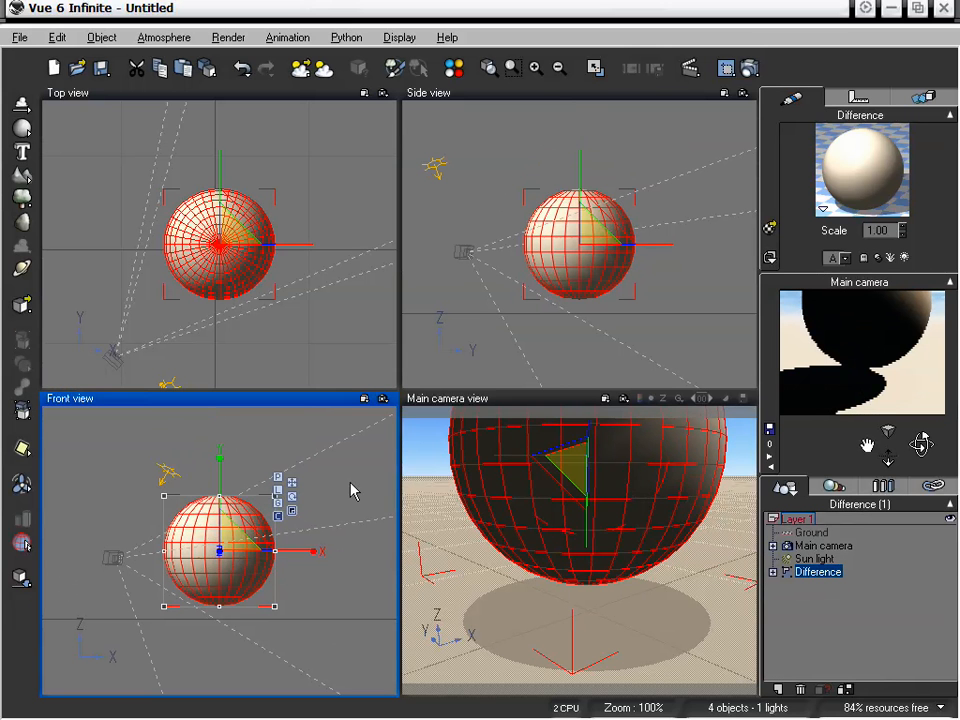
{"action": "left_click_drag", "start_coordinate": [867, 445], "coordinate": [881, 510]}
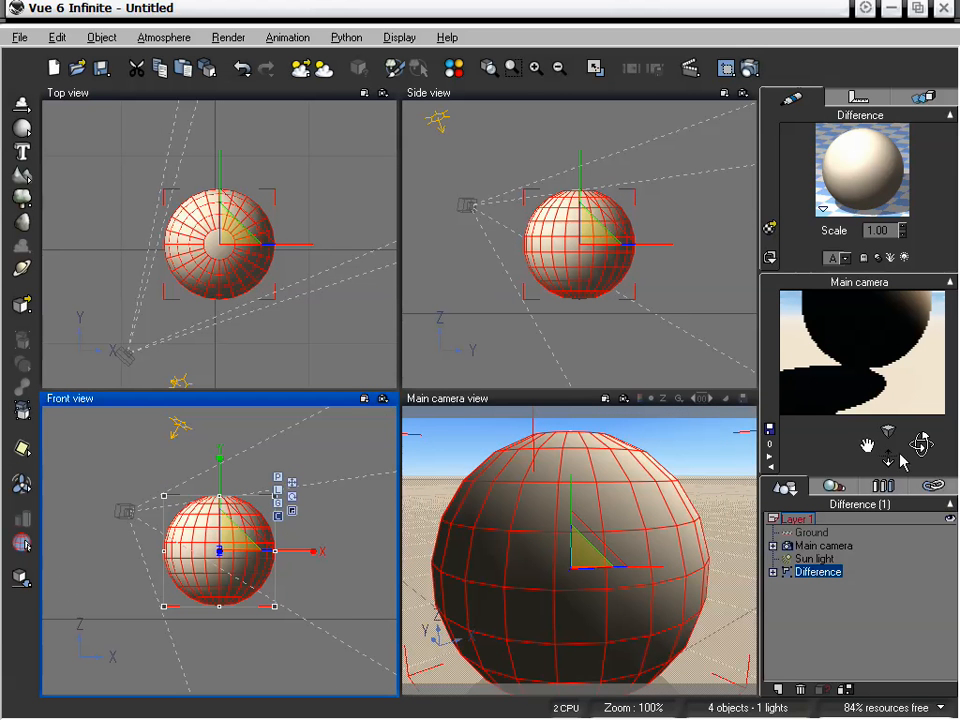
{"action": "left_click_drag", "start_coordinate": [888, 457], "coordinate": [923, 445]}
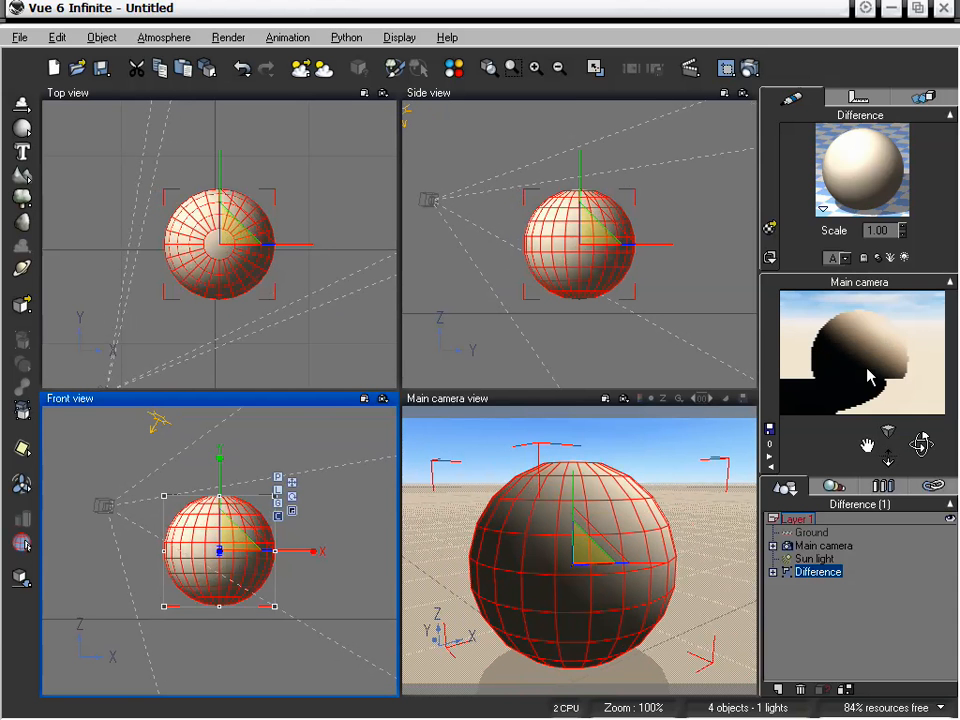
Enable subsurface scattering in the Difference object's material and set the average depth to 42.73
{"action": "double_click", "coordinate": [866, 163]}
{"action": "left_click_drag", "start_coordinate": [482, 100], "coordinate": [373, 33]}
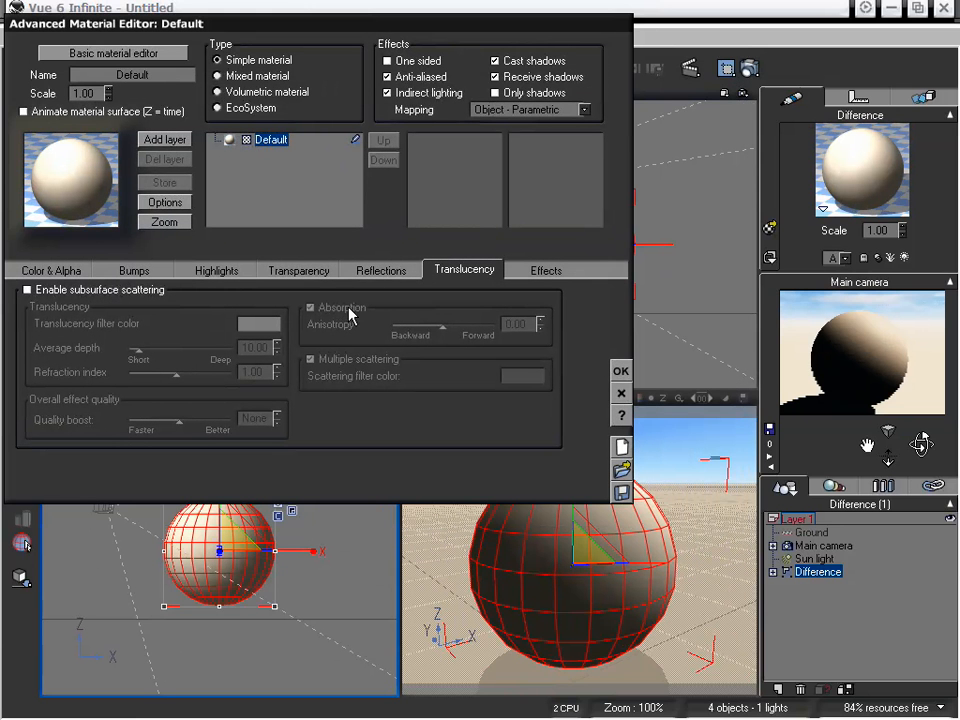
{"action": "left_click_drag", "start_coordinate": [393, 42], "coordinate": [367, 24]}
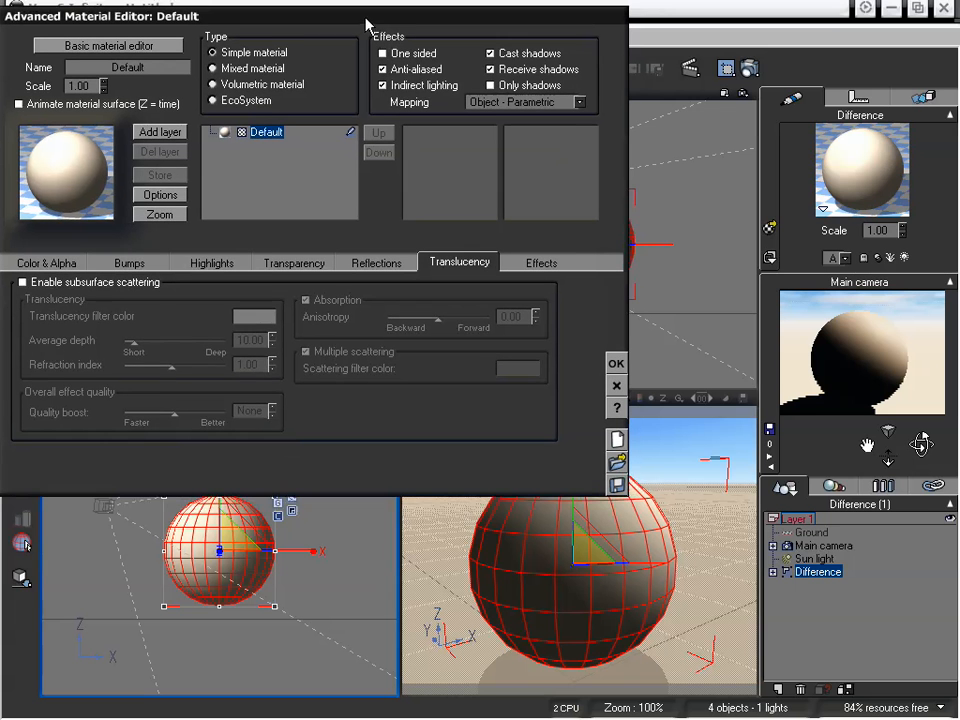
{"action": "left_click", "coordinate": [97, 285]}
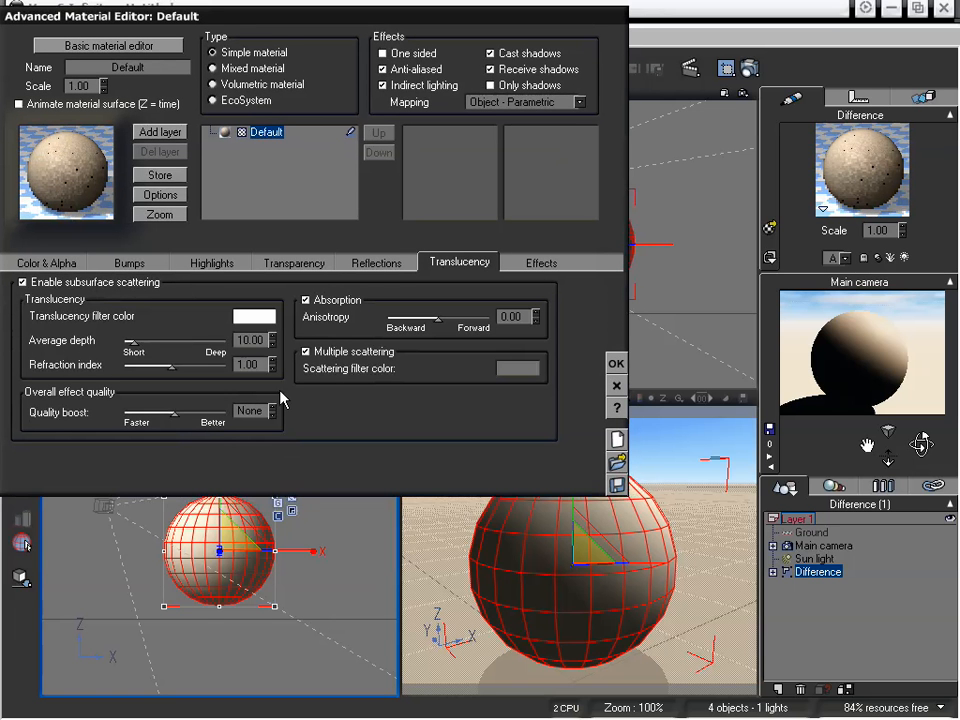
{"action": "left_click", "coordinate": [866, 353]}
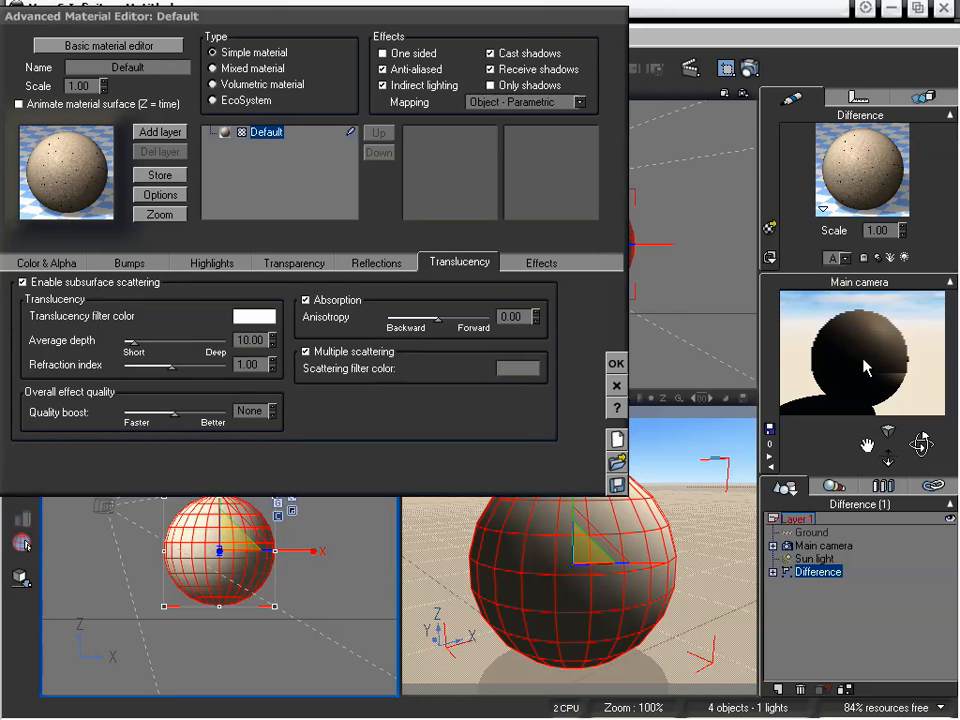
{"action": "left_click_drag", "start_coordinate": [133, 342], "coordinate": [165, 342]}
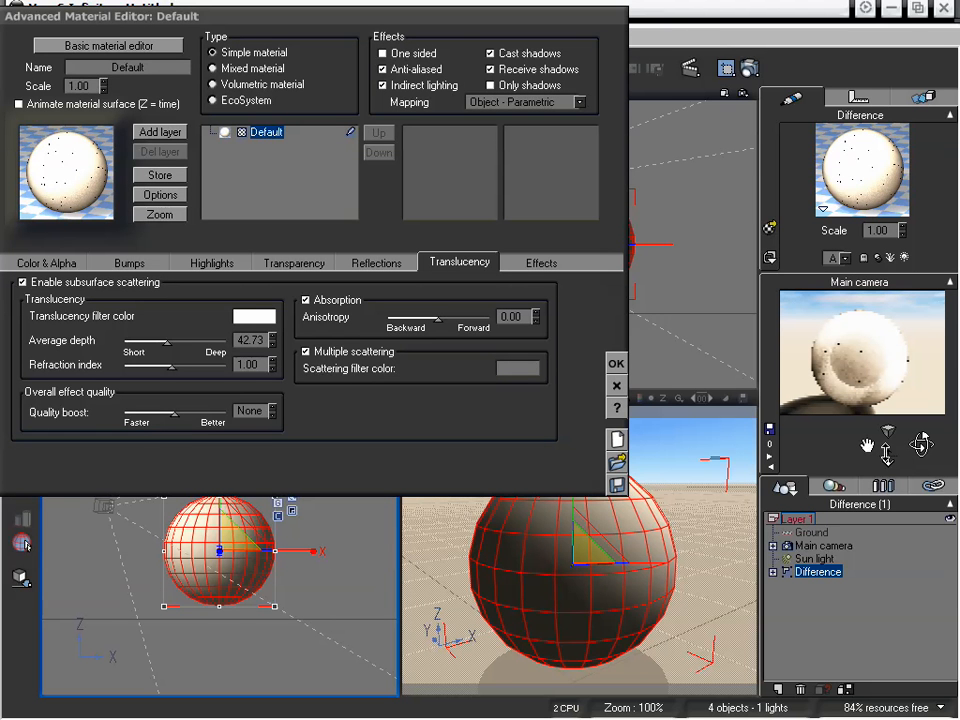
{"action": "left_click_drag", "start_coordinate": [888, 458], "coordinate": [878, 362]}
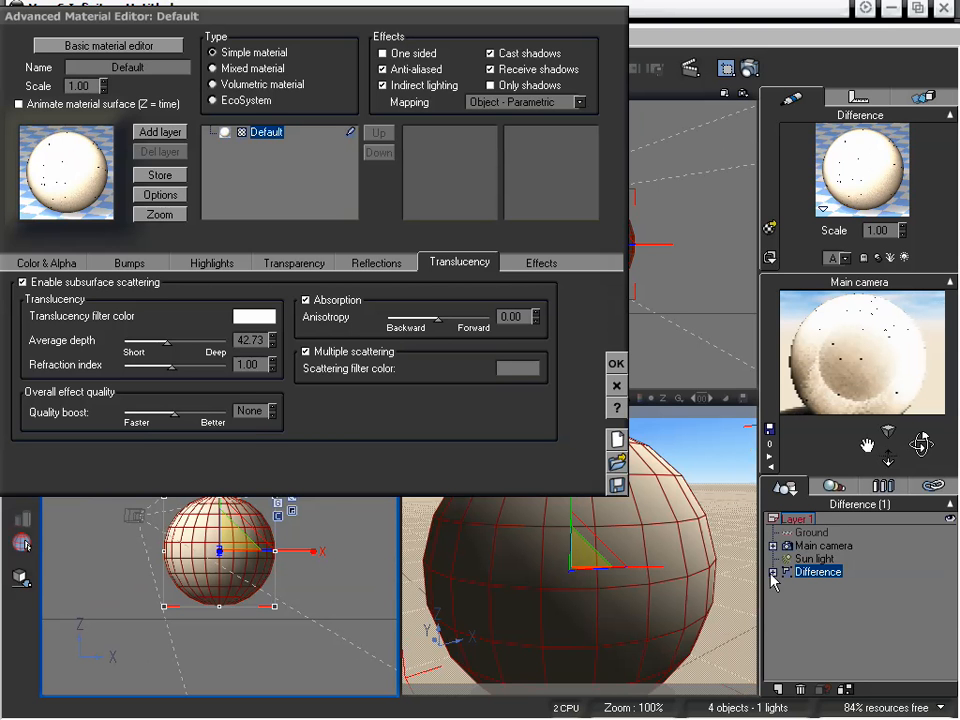
Ungroup the Difference object back into its two separate spheres
{"action": "left_click", "coordinate": [810, 574]}
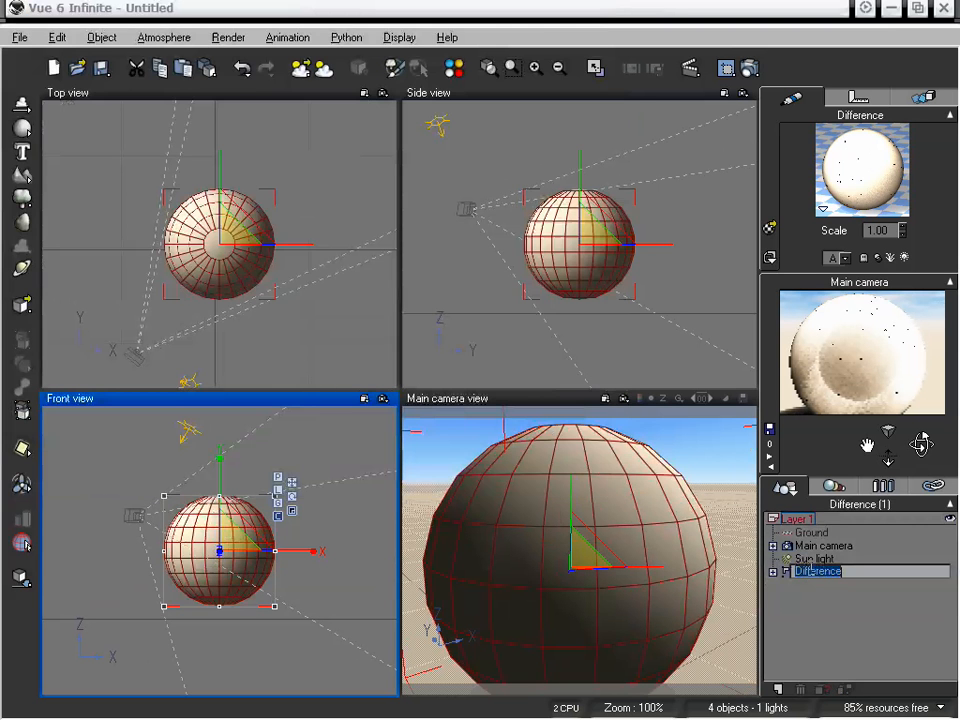
{"action": "left_click", "coordinate": [858, 590]}
{"action": "left_click", "coordinate": [825, 574]}
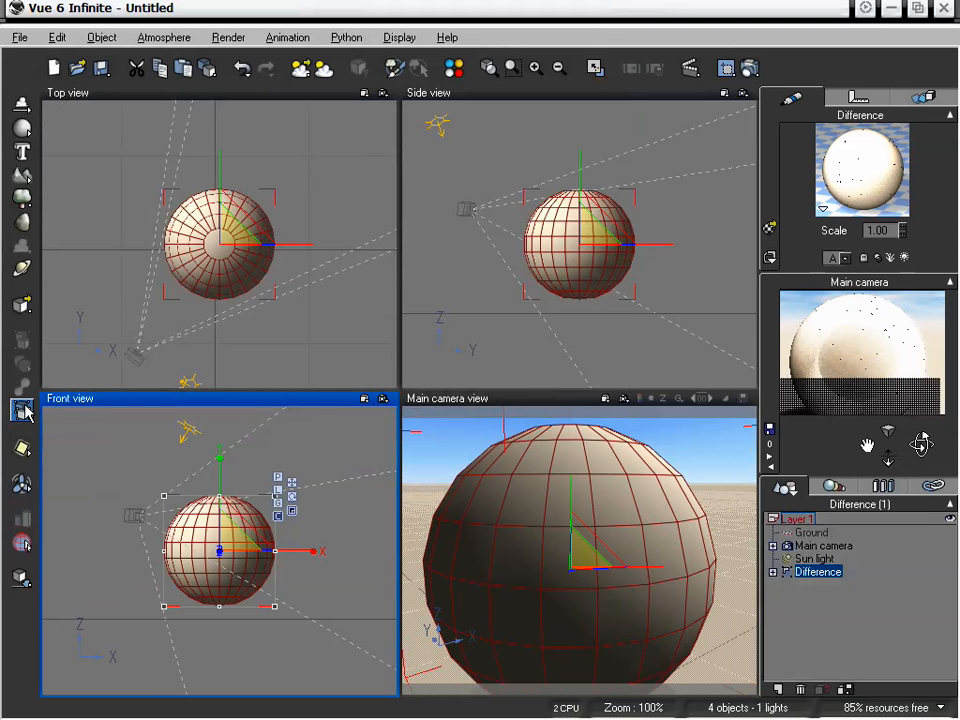
{"action": "left_click", "coordinate": [22, 410]}
Assign the Diamond material from the Glasses collection to the smaller inner sphere
{"action": "left_click", "coordinate": [830, 588]}
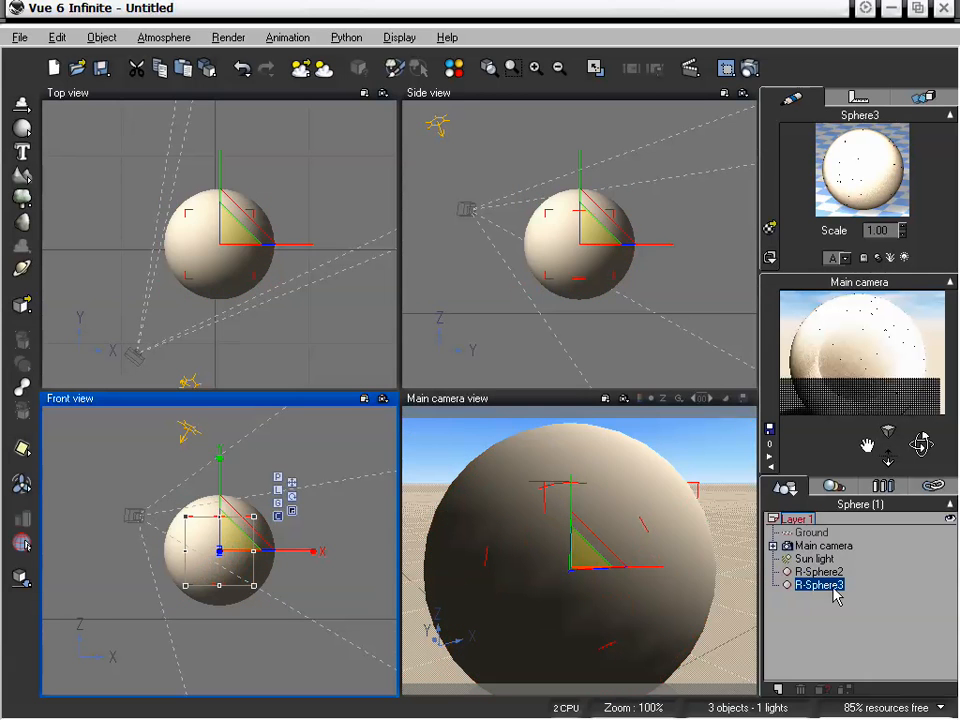
{"action": "left_click", "coordinate": [770, 227]}
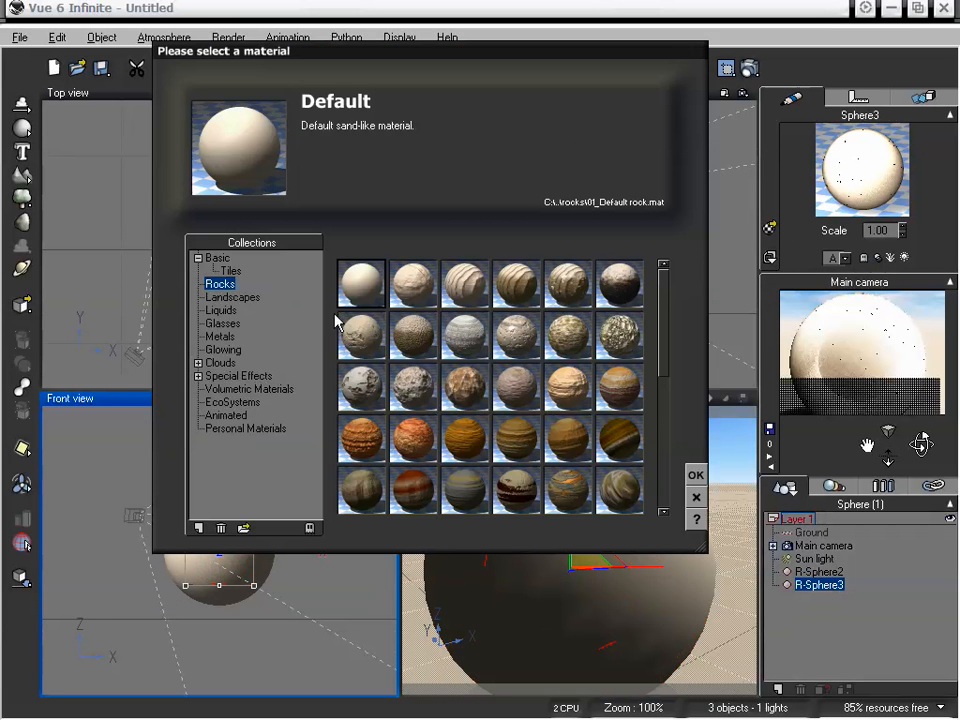
{"action": "left_click", "coordinate": [223, 323]}
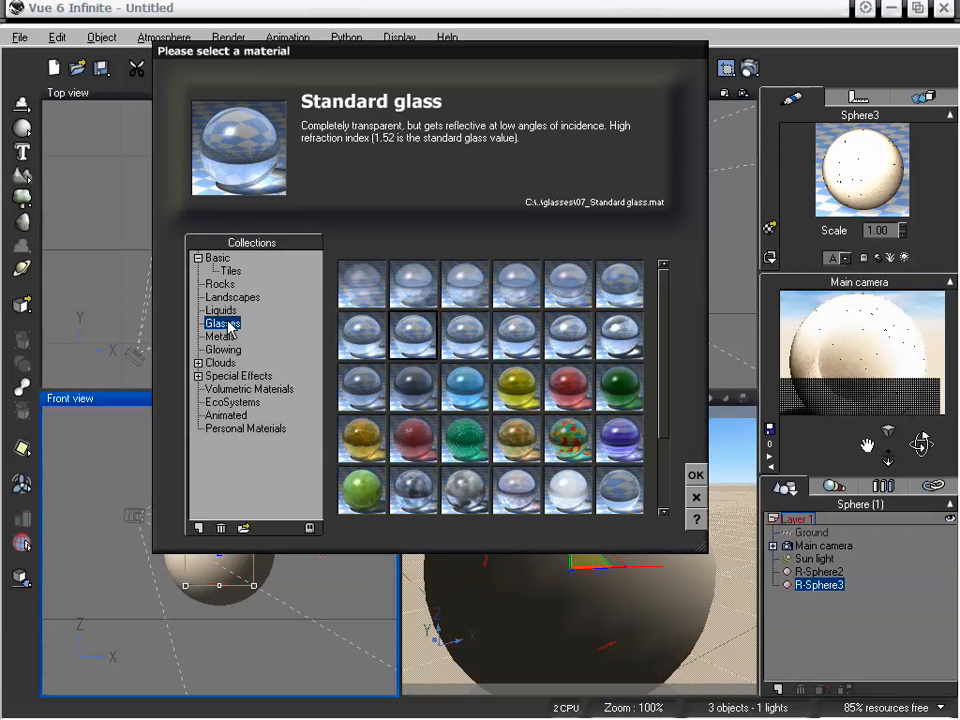
{"action": "left_click", "coordinate": [611, 330]}
{"action": "left_click", "coordinate": [473, 347]}
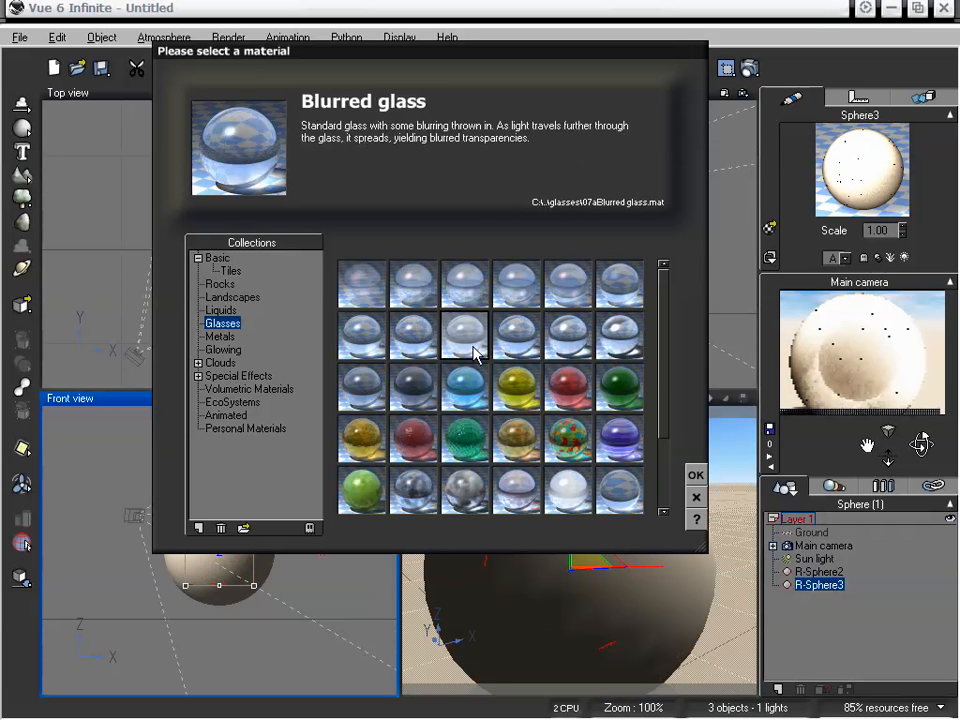
{"action": "left_click", "coordinate": [620, 340]}
{"action": "left_click", "coordinate": [695, 474]}
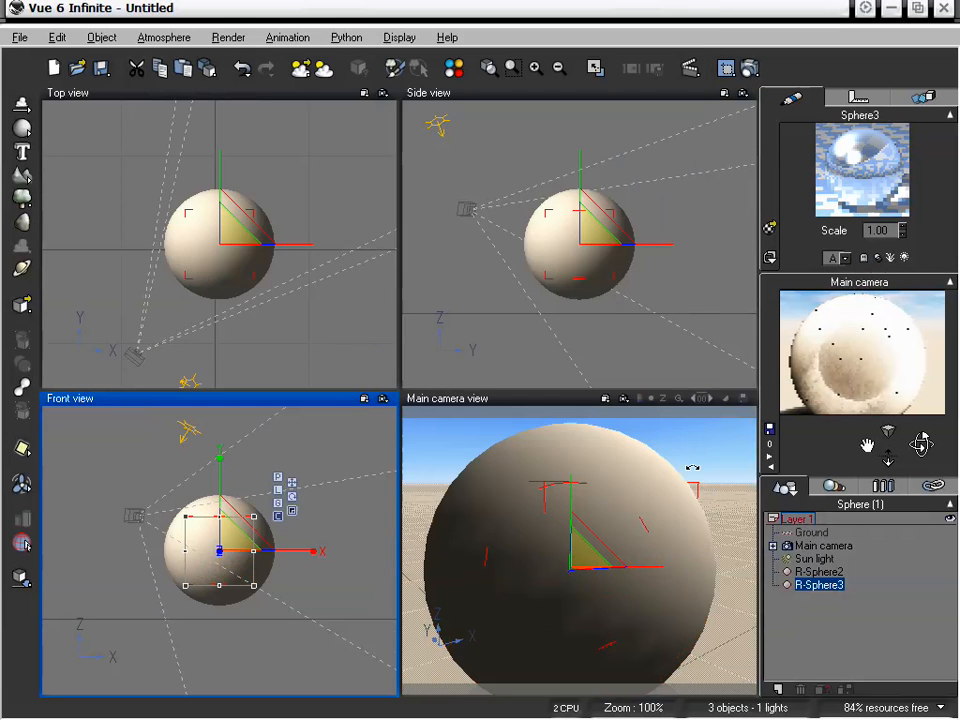
Increase the Diamond material's reflectivity slightly, check its transparency settings, and accept the material
{"action": "double_click", "coordinate": [866, 154]}
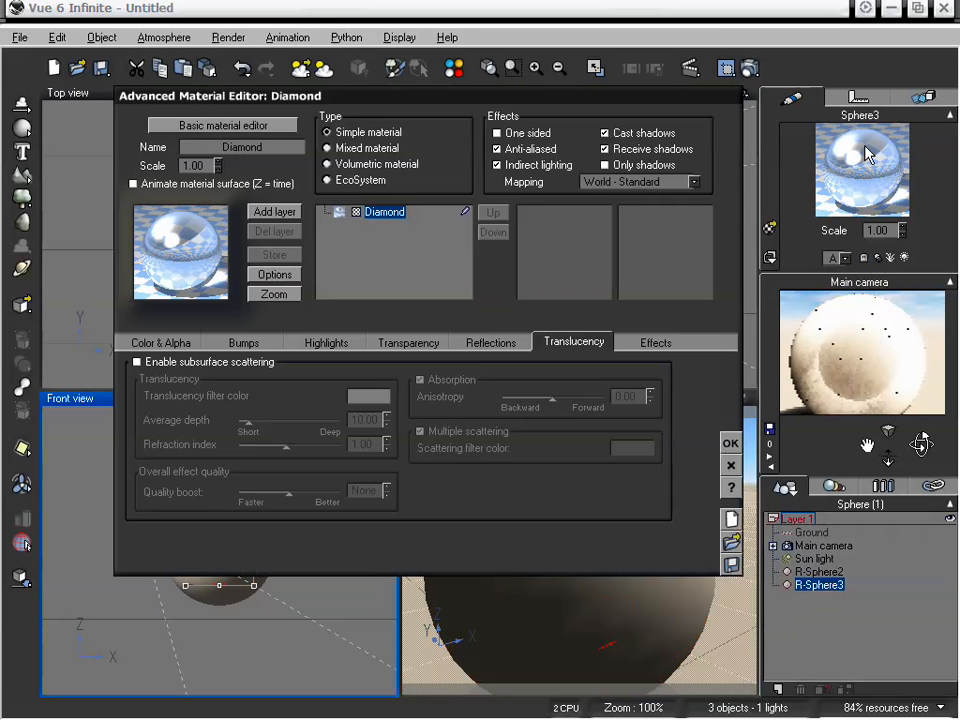
{"action": "left_click", "coordinate": [490, 342]}
{"action": "mouse_move", "coordinate": [162, 381]}
{"action": "left_mouse_down"}
{"action": "mouse_move", "coordinate": [270, 379]}
{"action": "mouse_move", "coordinate": [181, 379]}
{"action": "left_mouse_up"}
{"action": "left_click", "coordinate": [386, 346]}
{"action": "left_click", "coordinate": [490, 342]}
{"action": "left_click", "coordinate": [412, 345]}
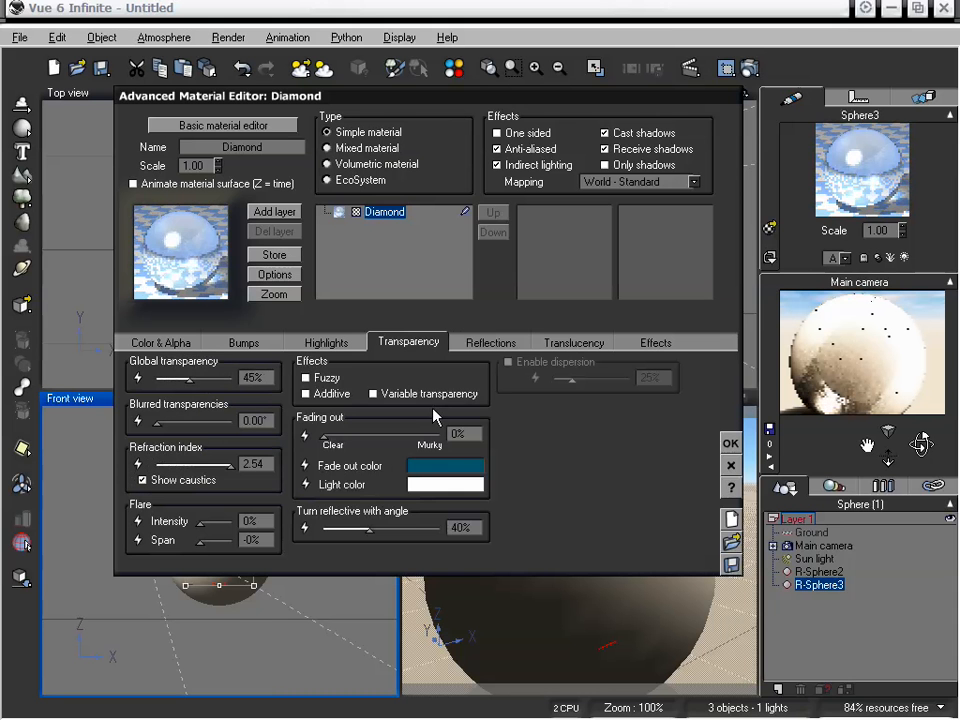
{"action": "left_click", "coordinate": [730, 445]}
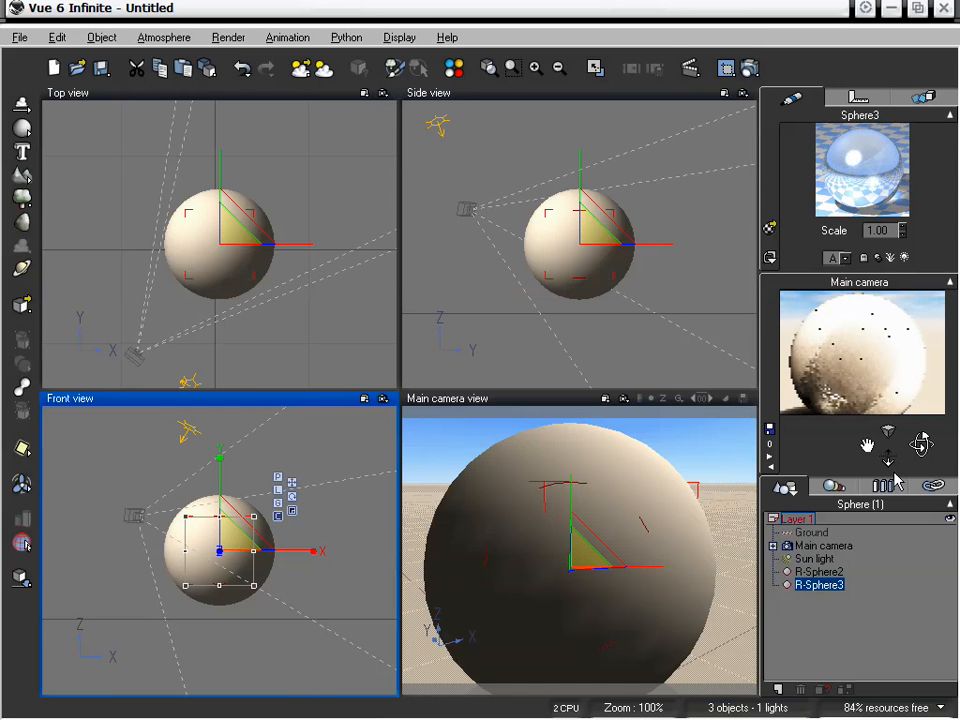
Examine the nested spheres through the main camera and check the Diamond material's translucency settings
{"action": "left_click_drag", "start_coordinate": [888, 459], "coordinate": [866, 456]}
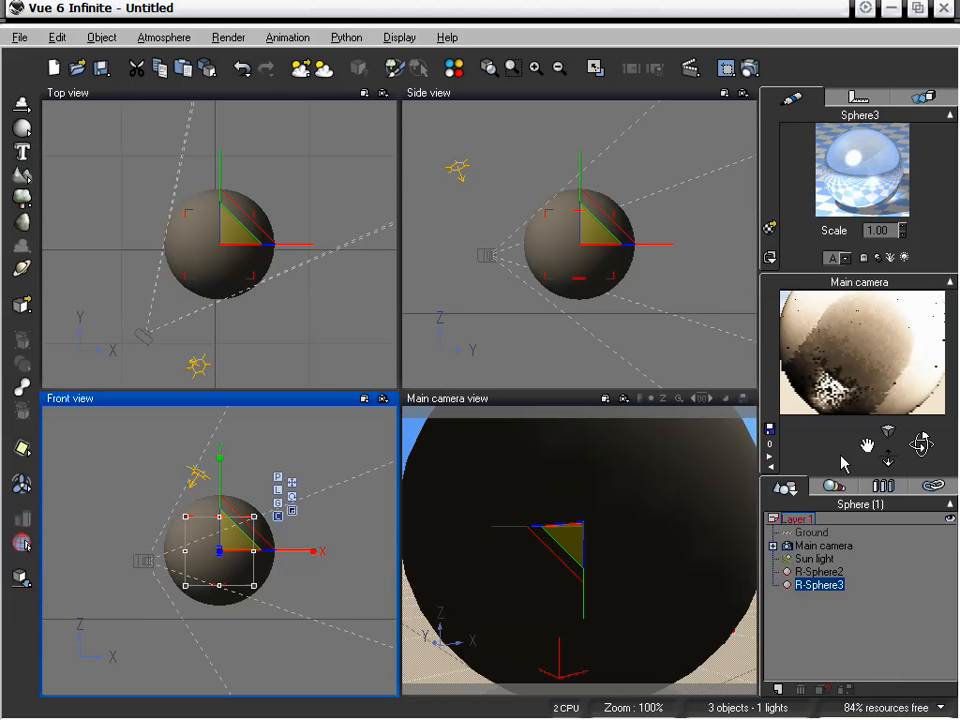
{"action": "left_click_drag", "start_coordinate": [888, 455], "coordinate": [884, 456]}
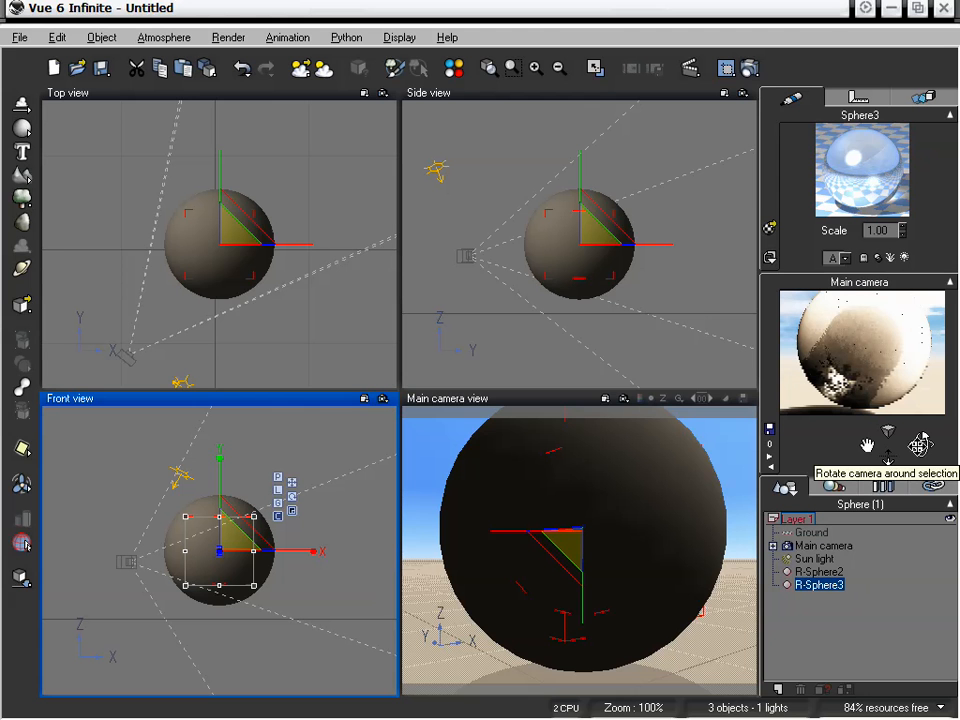
{"action": "double_click", "coordinate": [857, 163]}
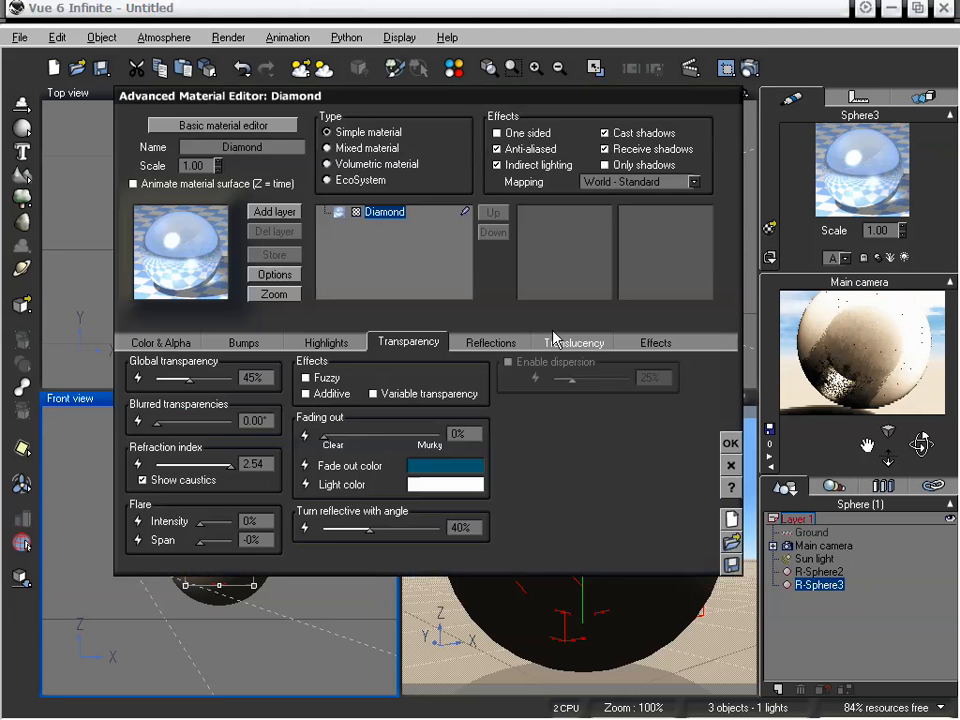
{"action": "left_click", "coordinate": [566, 343]}
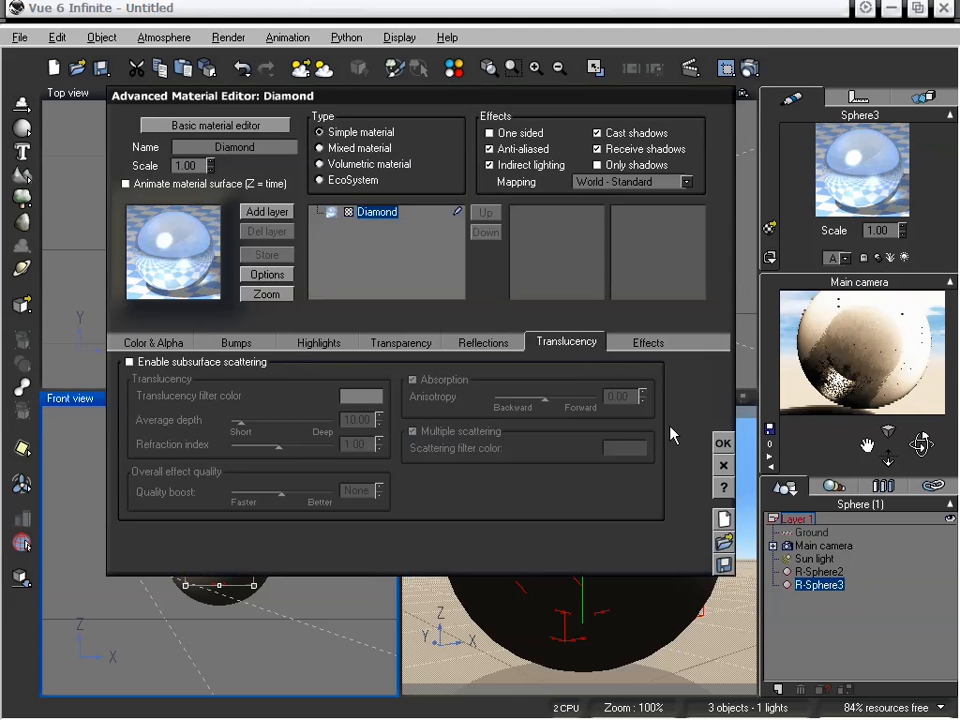
{"action": "left_click", "coordinate": [722, 465]}
Set the scattering filter color of the outer sphere's material to red
{"action": "left_click", "coordinate": [820, 571]}
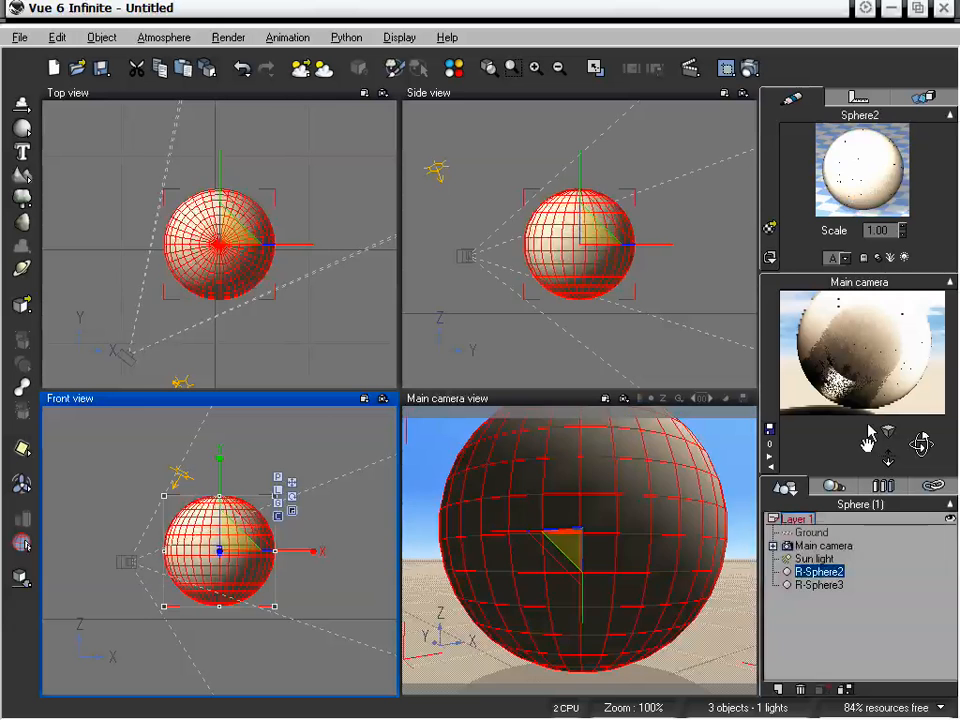
{"action": "double_click", "coordinate": [853, 182]}
{"action": "left_click_drag", "start_coordinate": [461, 104], "coordinate": [446, 105]}
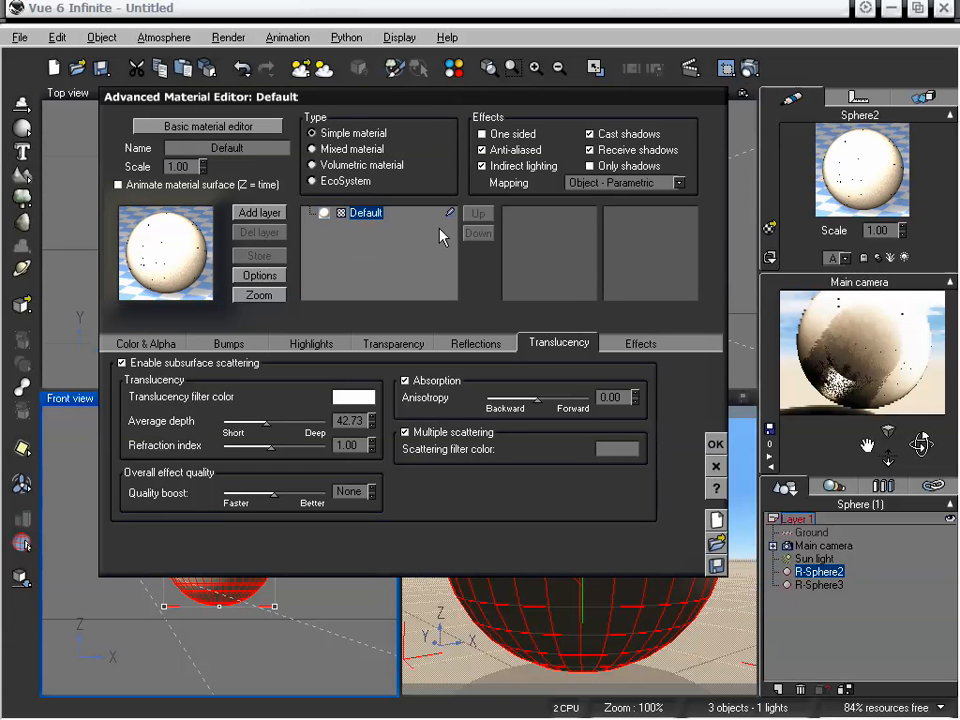
{"action": "left_click", "coordinate": [610, 452]}
{"action": "left_click_drag", "start_coordinate": [615, 452], "coordinate": [776, 358]}
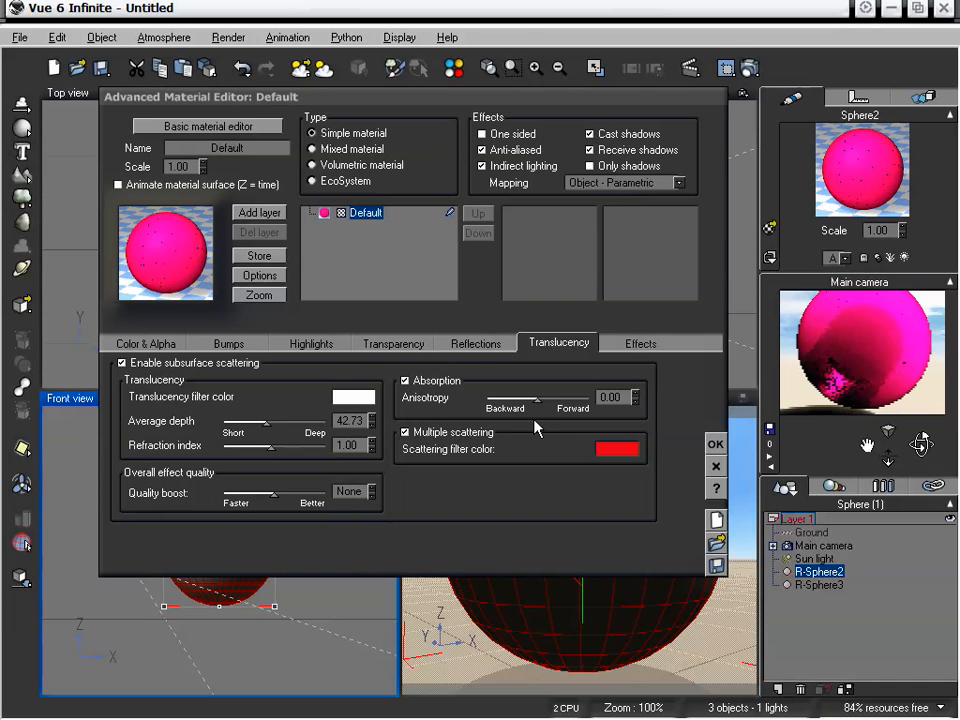
Set the outer sphere material's average depth to 27.27 and anisotropy to 0.53, refresh the camera preview, and accept the material
{"action": "left_click_drag", "start_coordinate": [268, 432], "coordinate": [253, 424]}
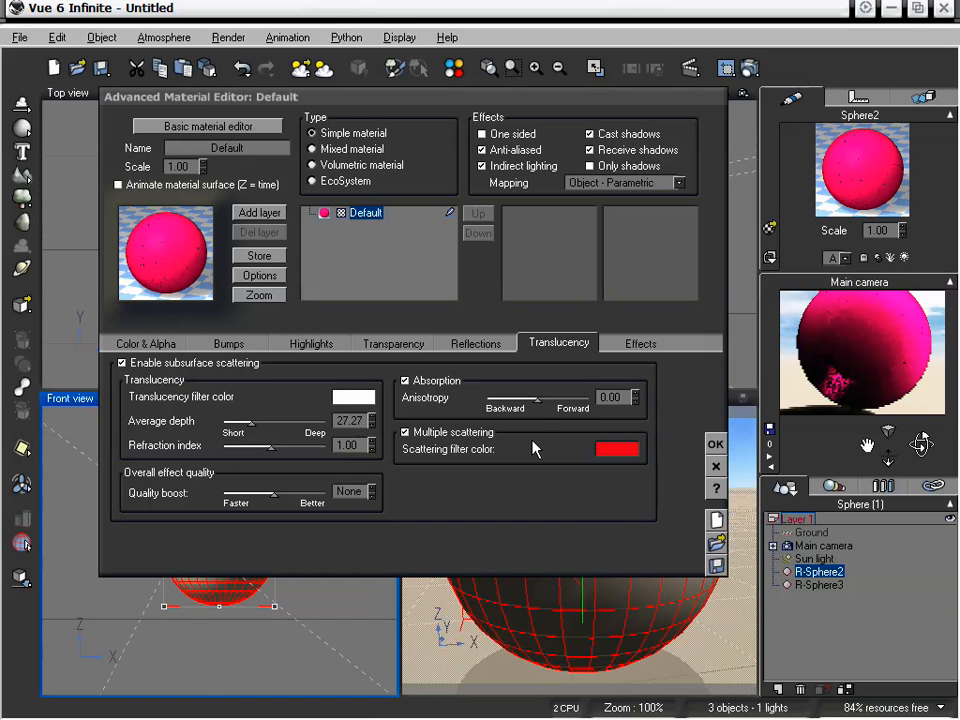
{"action": "left_click_drag", "start_coordinate": [538, 400], "coordinate": [561, 400]}
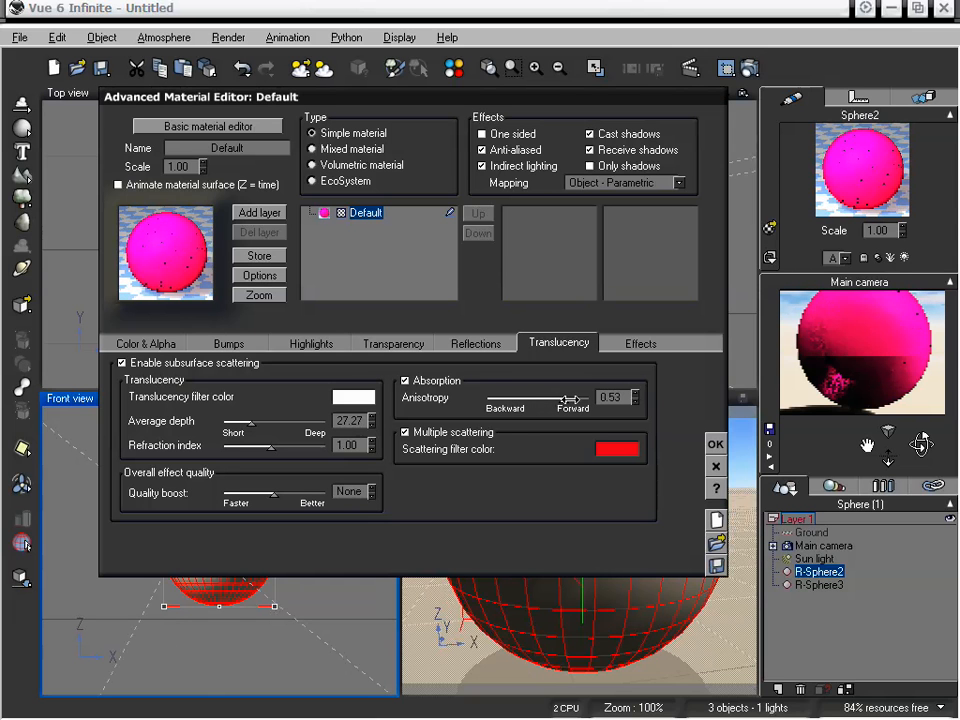
{"action": "right_click", "coordinate": [838, 370]}
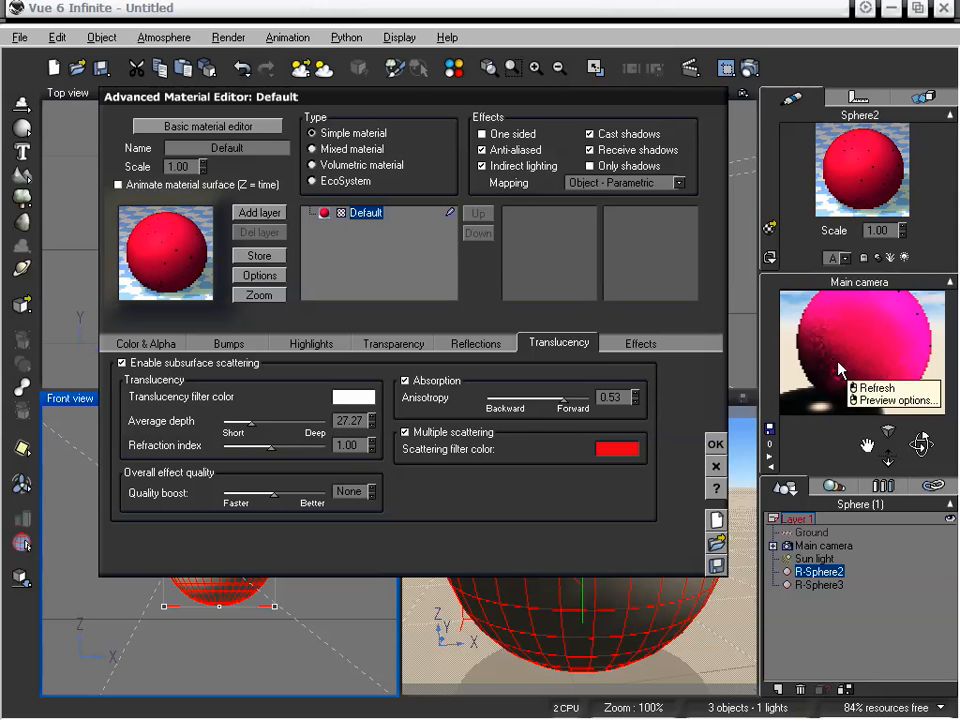
{"action": "left_click", "coordinate": [855, 382]}
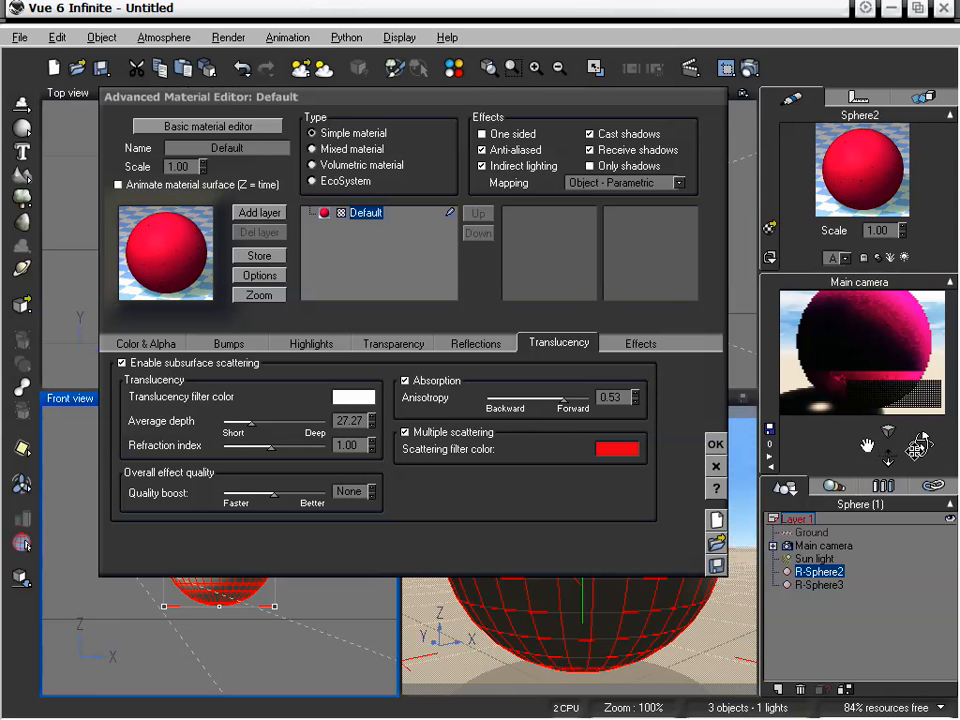
{"action": "left_click", "coordinate": [719, 446]}
Replace the inner Diamond sphere with a point light centered inside the outer sphere, and pull the main camera back slightly
{"action": "left_click", "coordinate": [818, 585]}
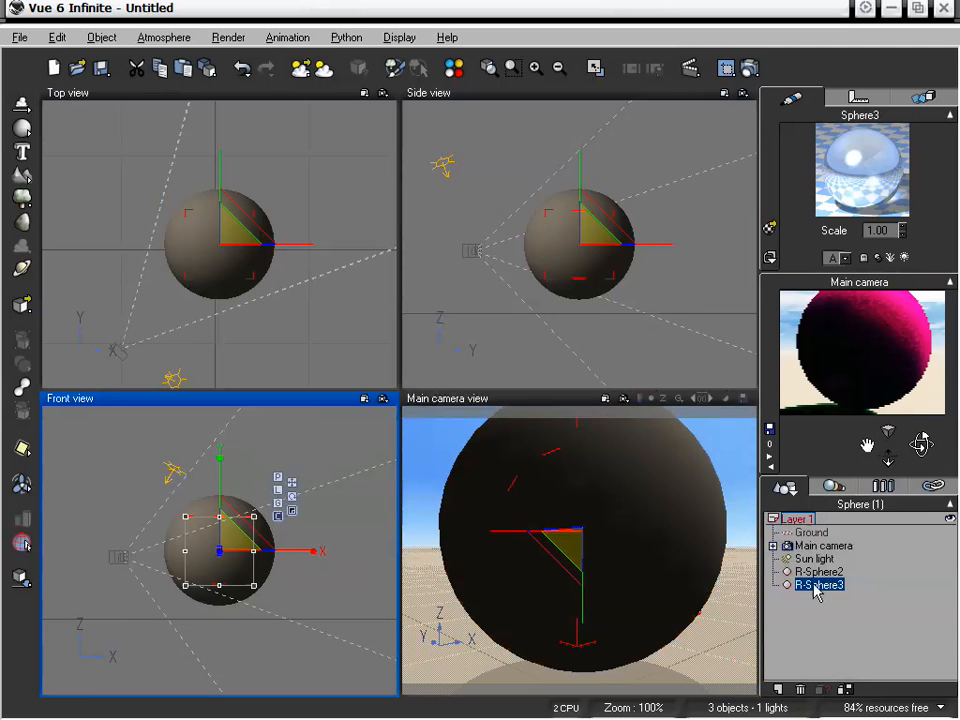
{"action": "key", "text": "Delete"}
{"action": "left_click", "coordinate": [818, 574]}
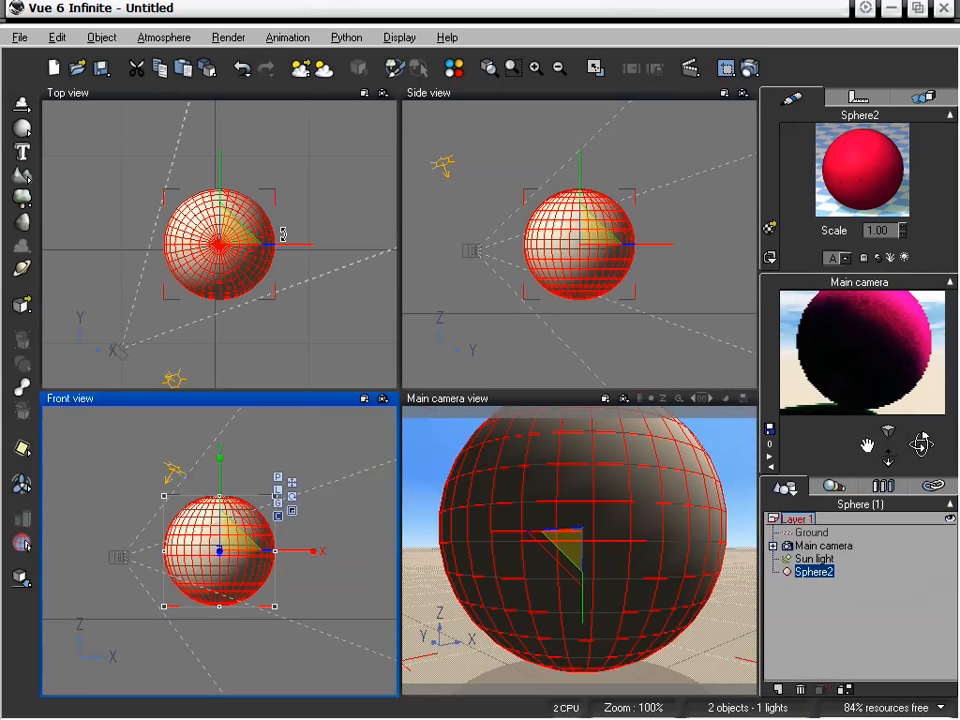
{"action": "left_click_drag", "start_coordinate": [24, 450], "coordinate": [38, 455]}
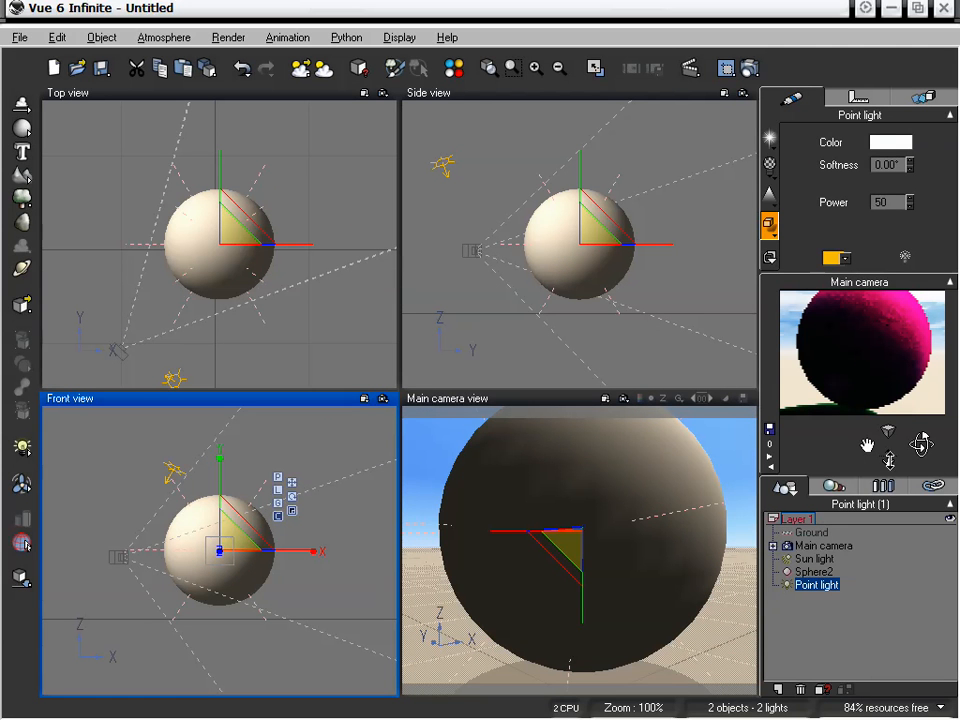
{"action": "left_click_drag", "start_coordinate": [889, 460], "coordinate": [885, 449]}
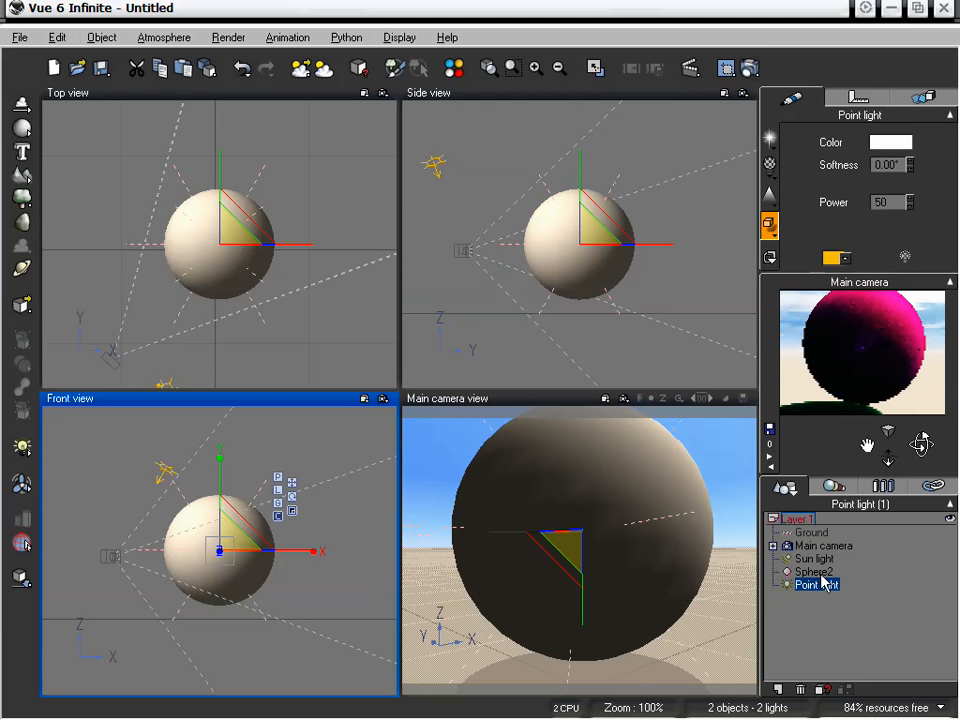
Set the sphere material's anisotropy to 0.00 and average depth to 44.55, and accept the material
{"action": "left_click", "coordinate": [814, 572]}
{"action": "double_click", "coordinate": [857, 158]}
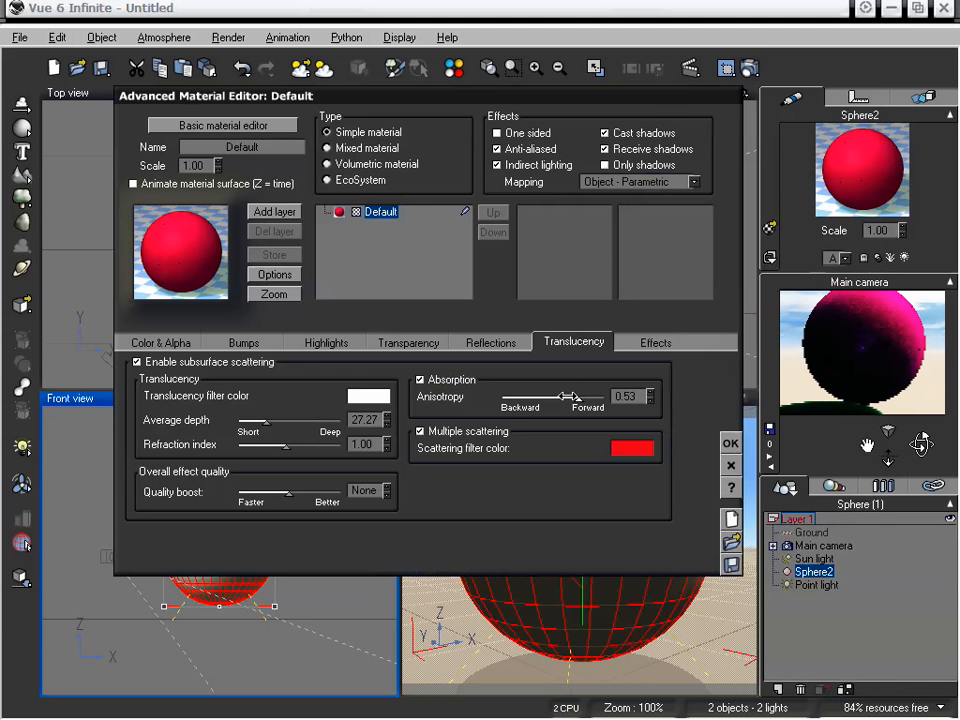
{"action": "left_click_drag", "start_coordinate": [566, 396], "coordinate": [552, 398]}
{"action": "left_click_drag", "start_coordinate": [267, 421], "coordinate": [283, 422]}
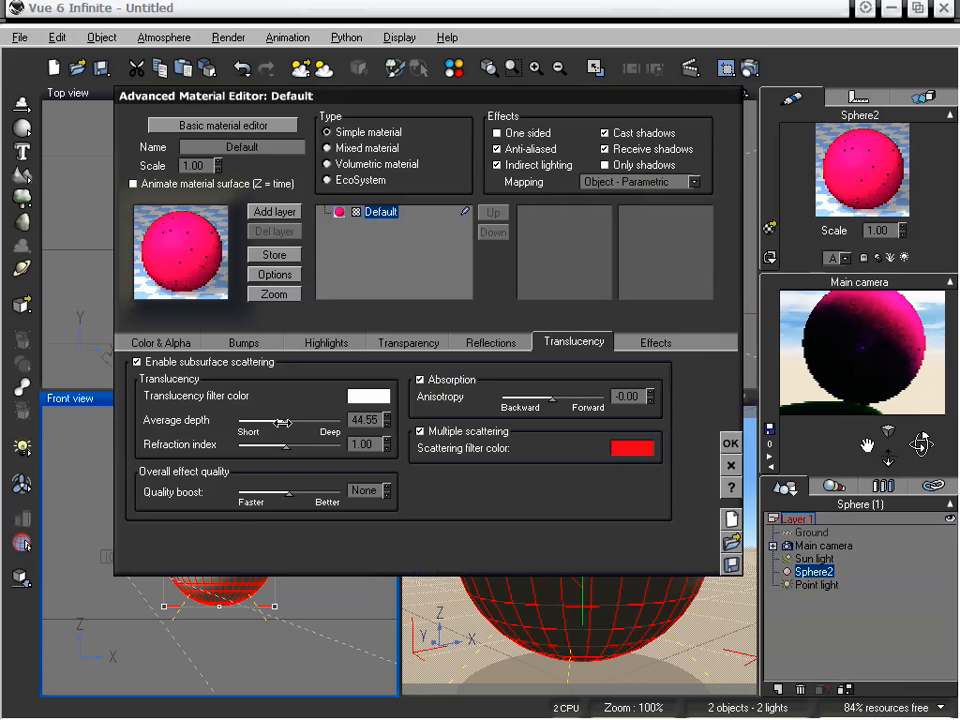
{"action": "left_click", "coordinate": [423, 144]}
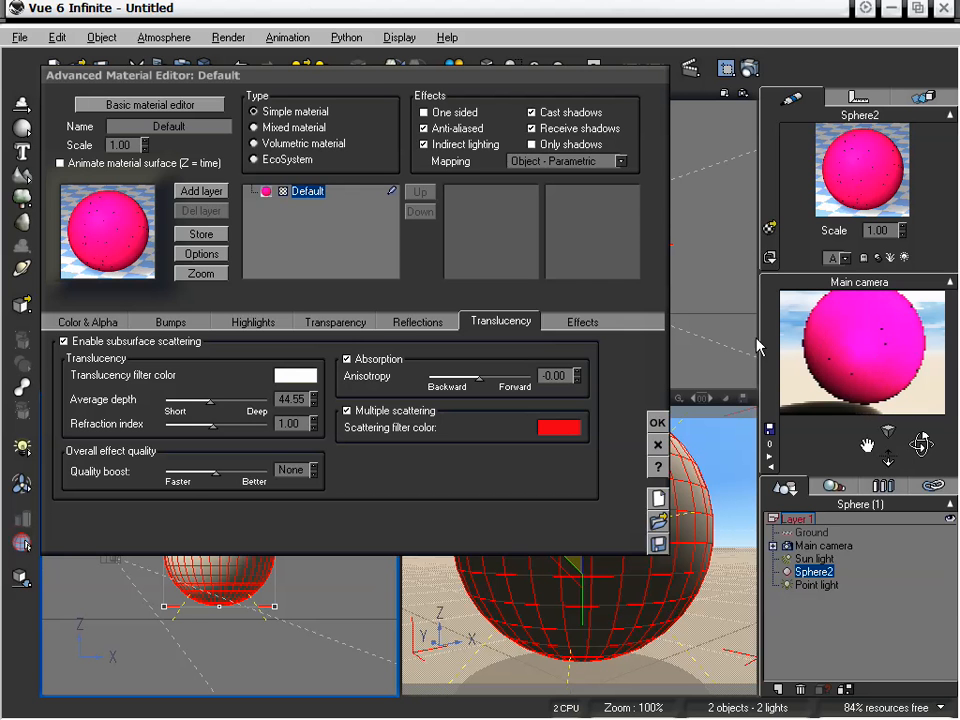
{"action": "left_click", "coordinate": [659, 424]}
Delete the sun light and refresh the main camera preview so only the point light illuminates the sphere
{"action": "left_click", "coordinate": [814, 559]}
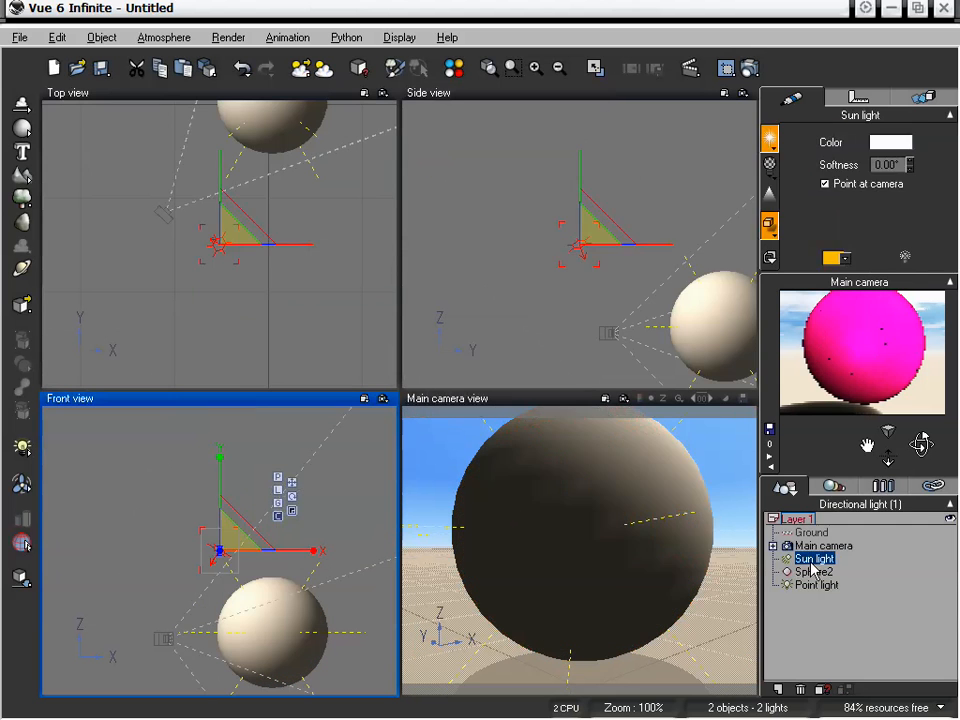
{"action": "key", "text": "Delete"}
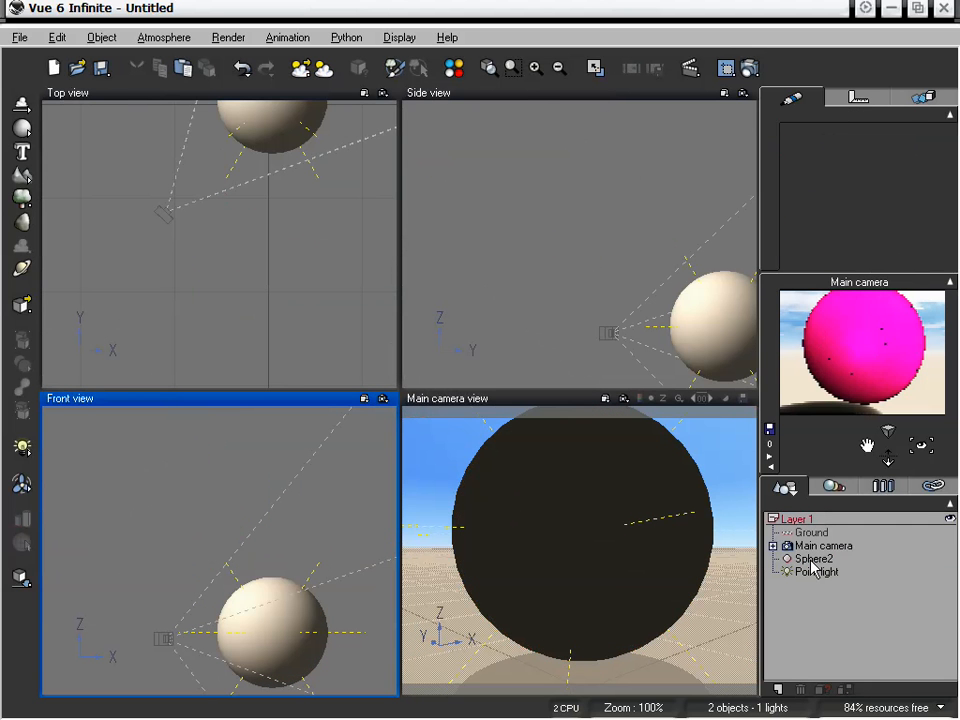
{"action": "right_click", "coordinate": [877, 381]}
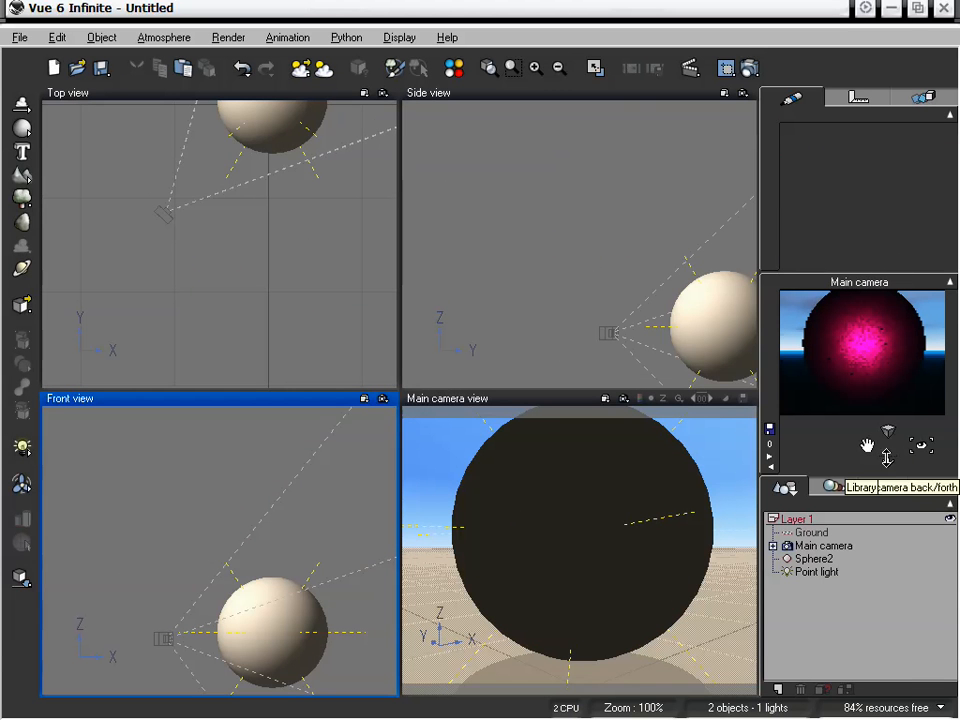
Set the point light's power to 240
{"action": "left_click", "coordinate": [815, 572]}
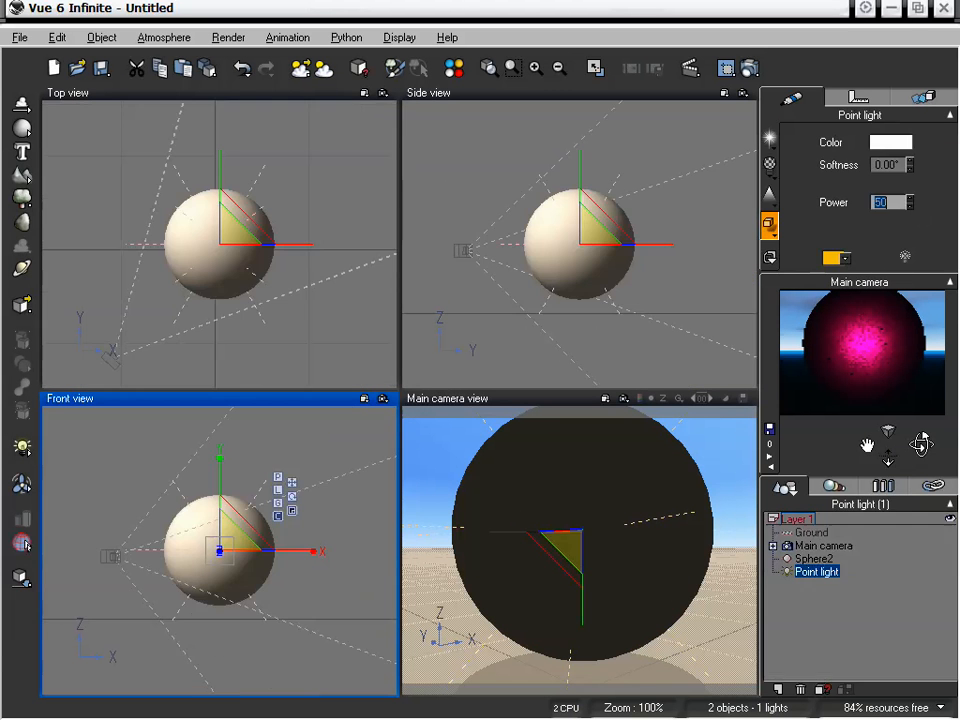
{"action": "type", "text": "240"}
{"action": "key", "text": "Return"}
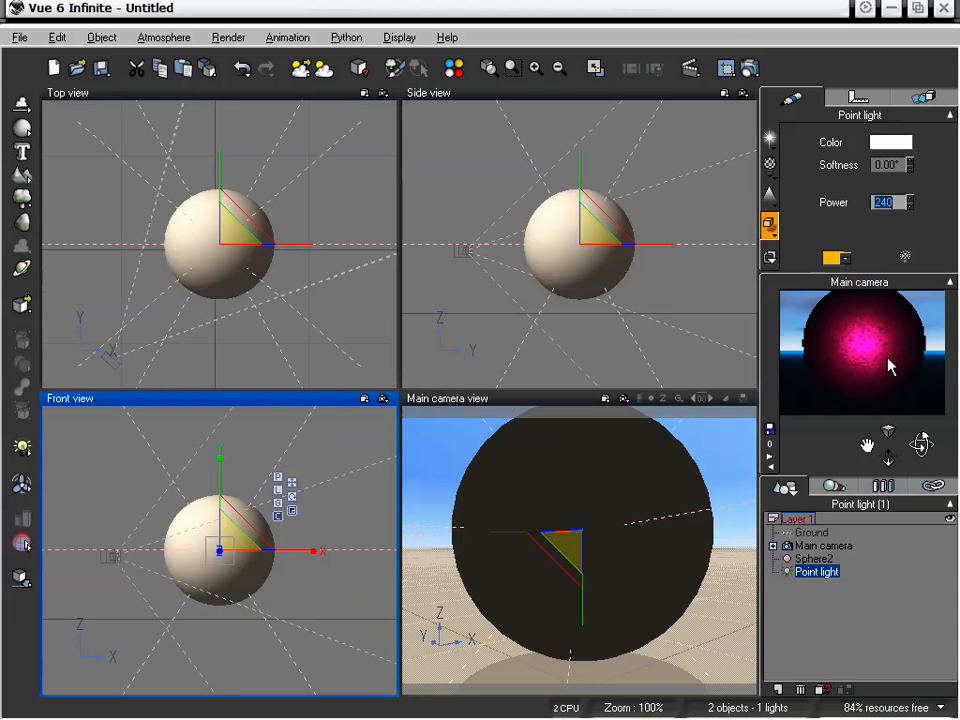